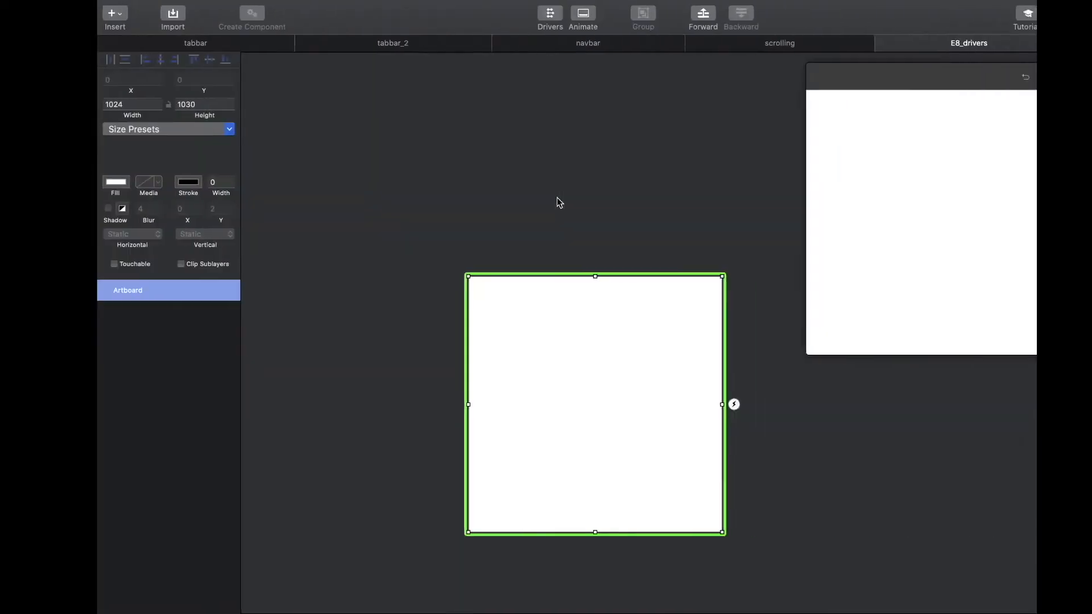
# Import the selected artboard from the Sketch document principle-series_all-episodes at 1x
pyautogui.click(130, 17)
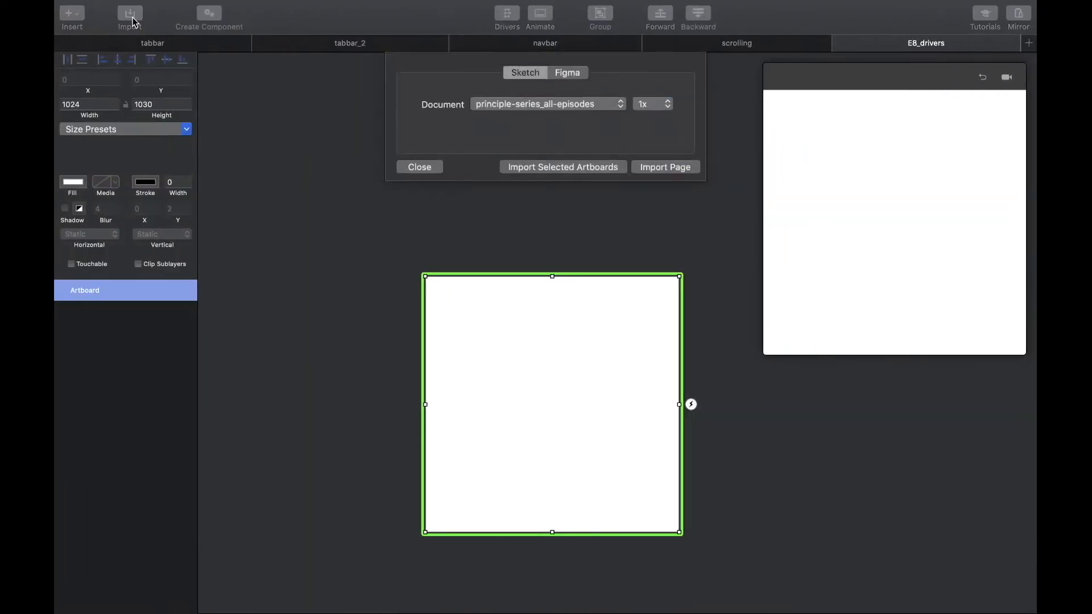
pyautogui.click(527, 169)
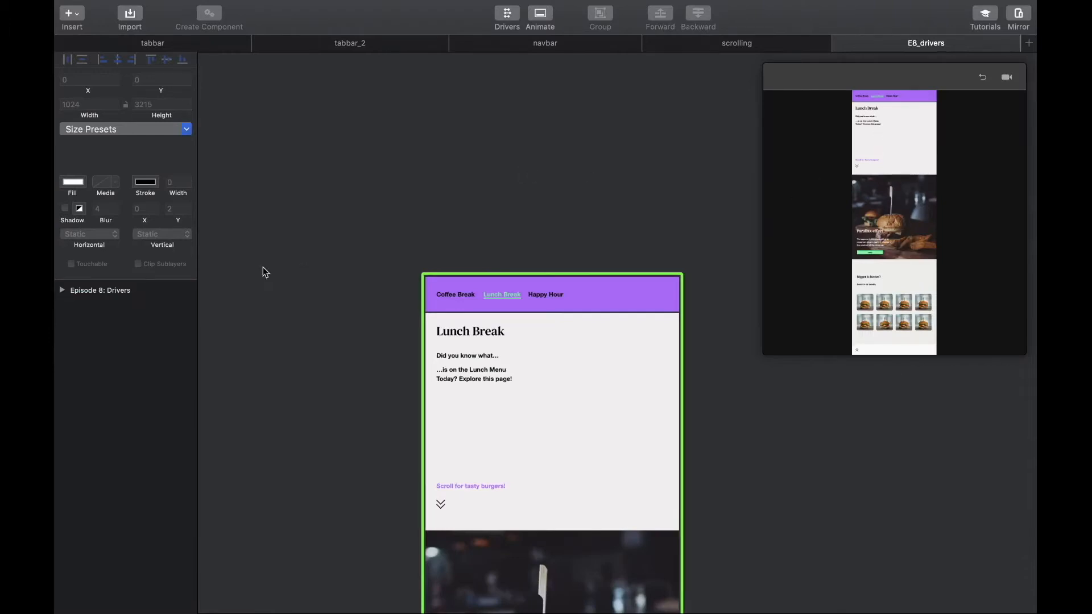
# Shorten the "Episode 8: Drivers" artboard to a height of about 1021 so it ends where the burger photo begins
pyautogui.click(101, 291)
pyautogui.scroll(-5, 512, 407)
pyautogui.scroll(-5, 512, 407)
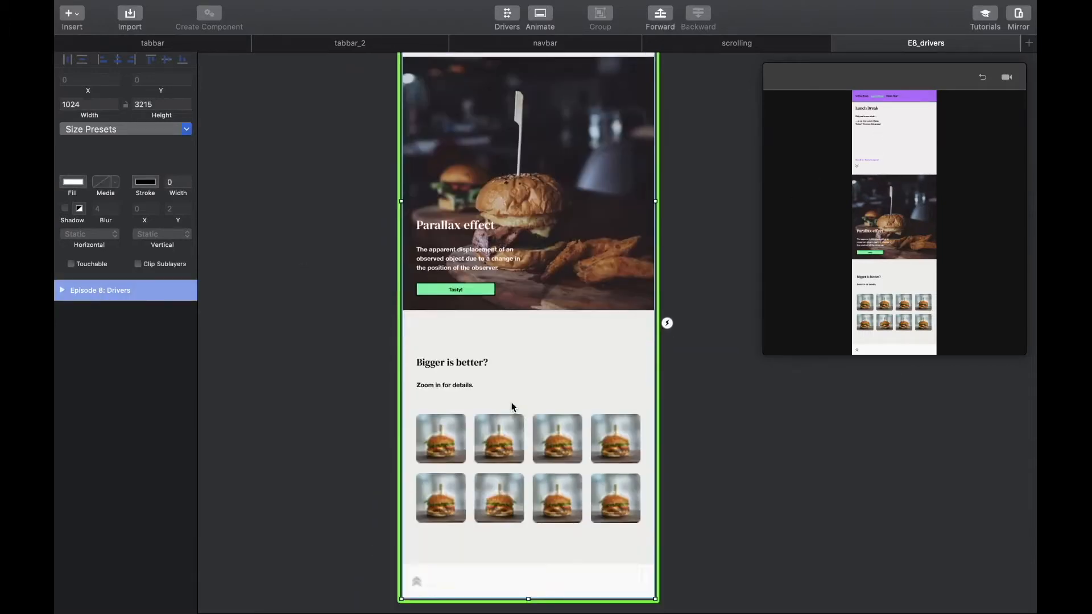
pyautogui.moveTo(521, 517); pyautogui.dragTo(527, 104)
pyautogui.scroll(6, 526, 104)
pyautogui.scroll(2, 527, 108)
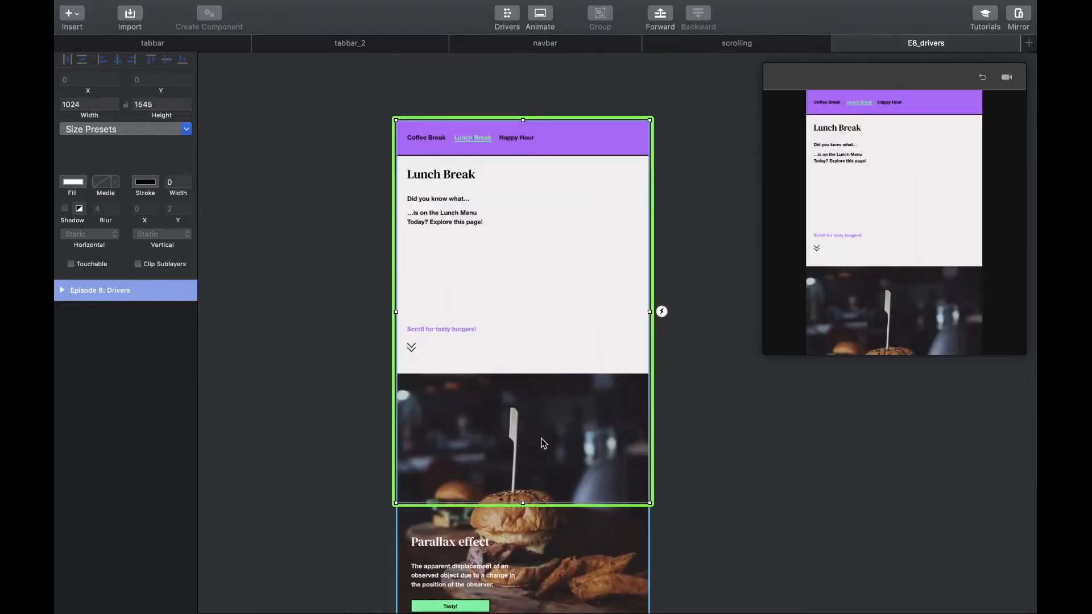
pyautogui.moveTo(523, 503); pyautogui.dragTo(519, 373)
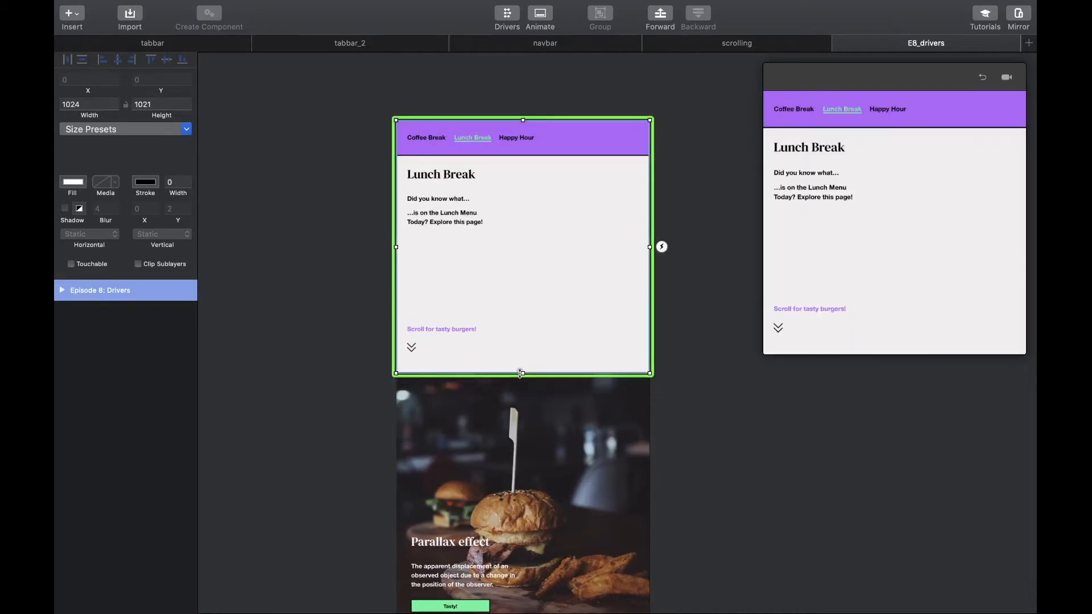
pyautogui.scroll(2, 521, 376)
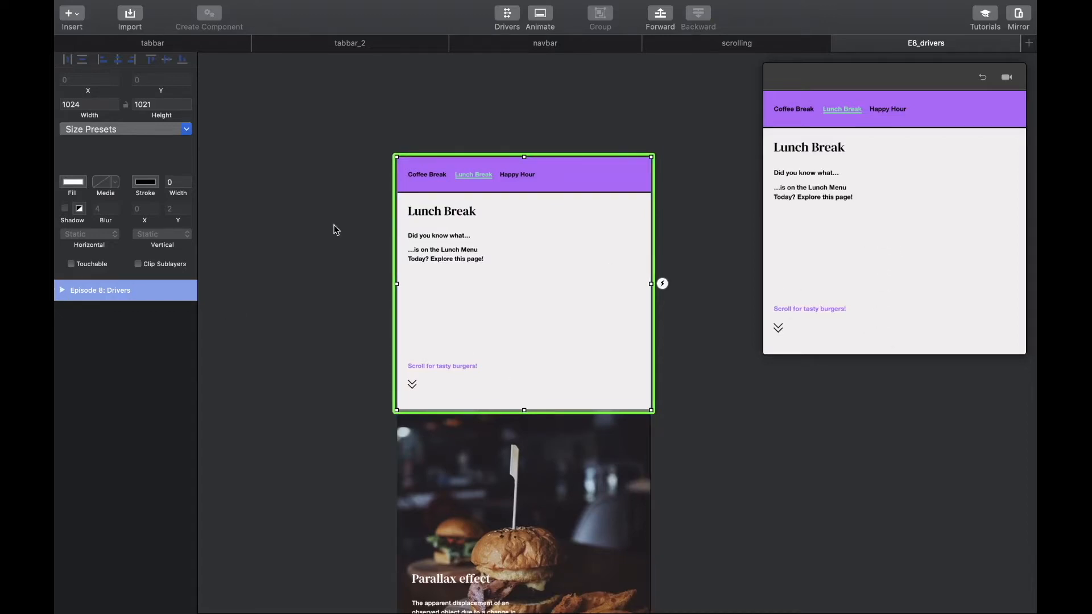
# Set the vertical behavior of the scroll group in the artboard to Scroll
pyautogui.click(62, 290)
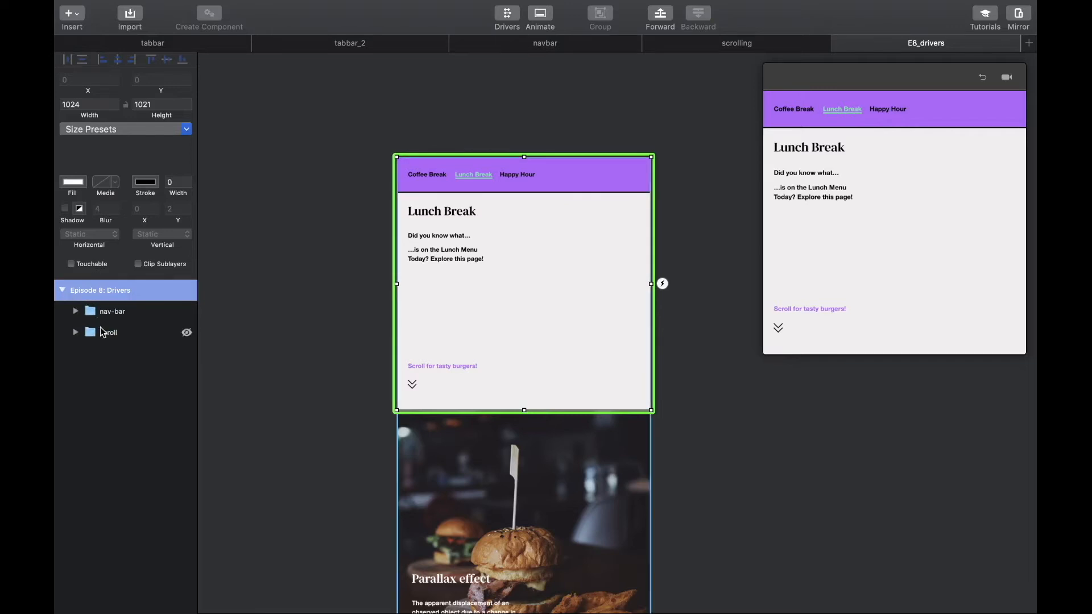
pyautogui.click(103, 332)
pyautogui.click(165, 234)
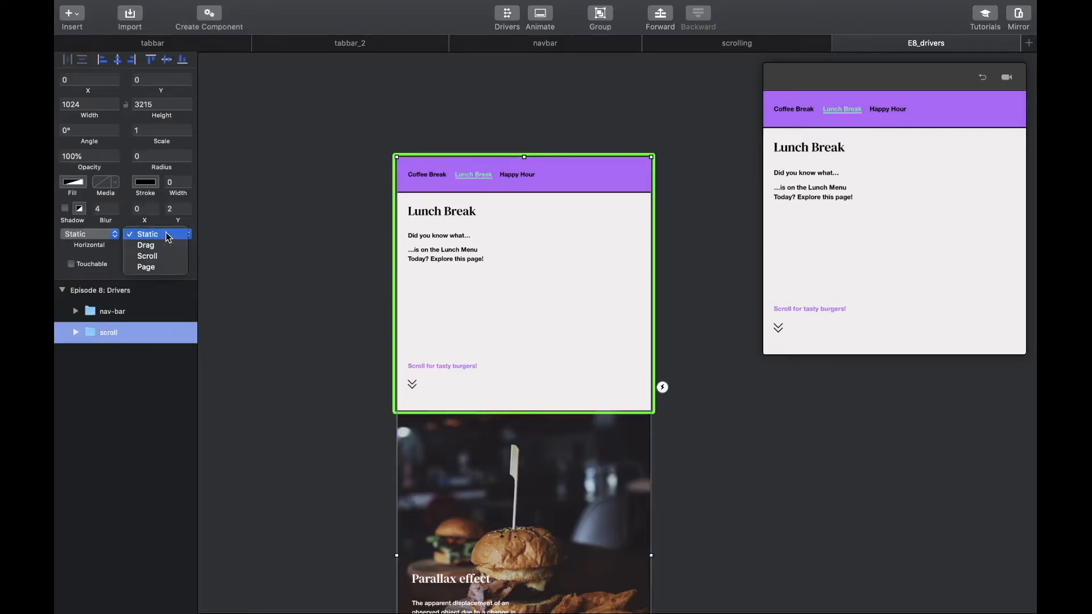
pyautogui.click(166, 260)
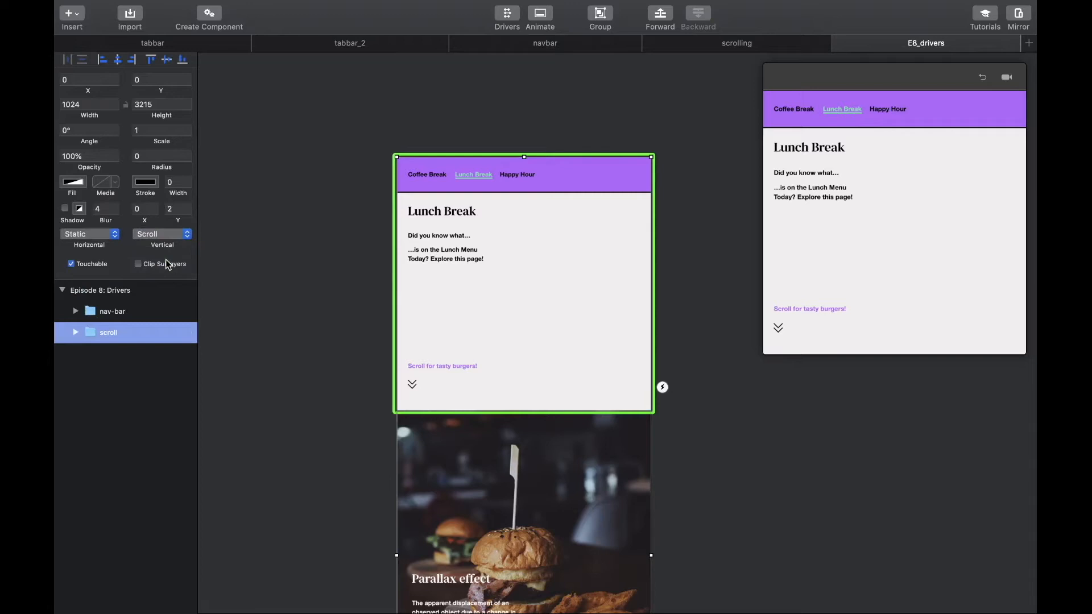
# Shrink the scroll group's visible area to a height of about 1021, matching the artboard's lower edge
pyautogui.scroll(-3, 401, 455)
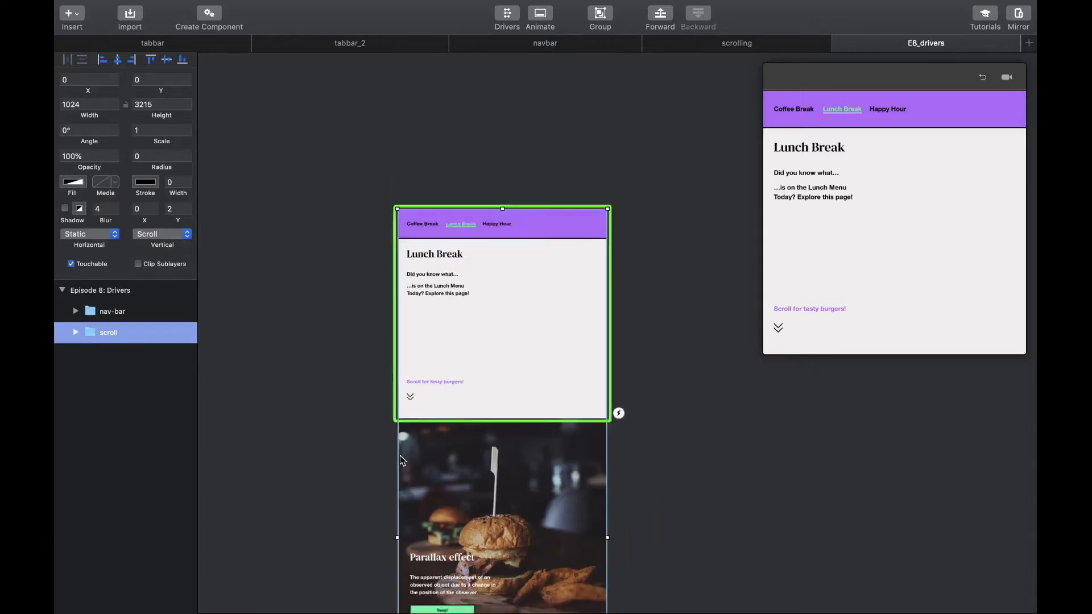
pyautogui.scroll(-5, 401, 455)
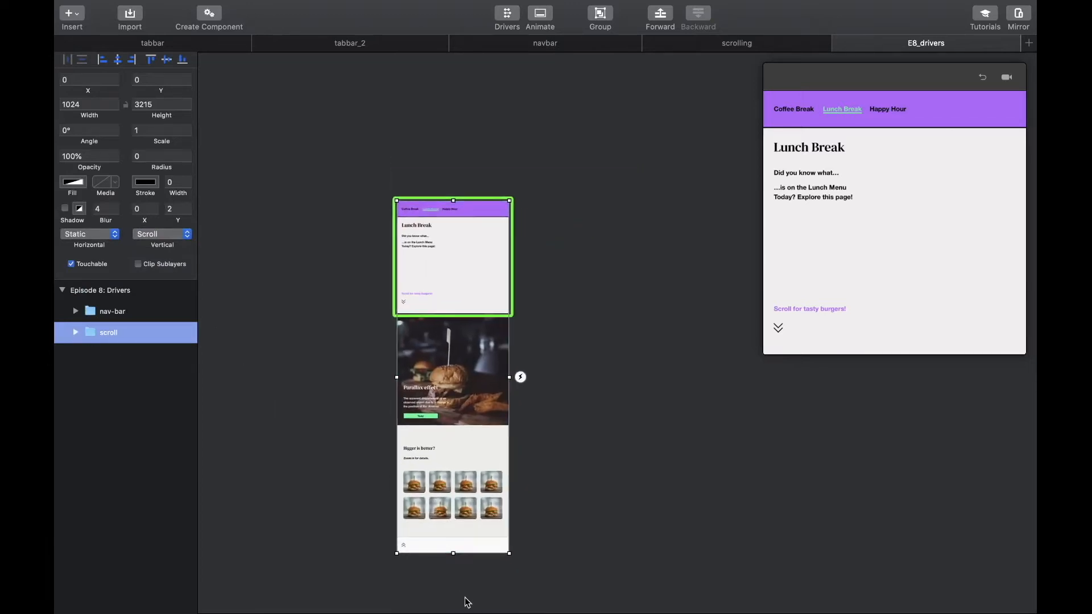
pyautogui.moveTo(454, 549); pyautogui.dragTo(454, 313)
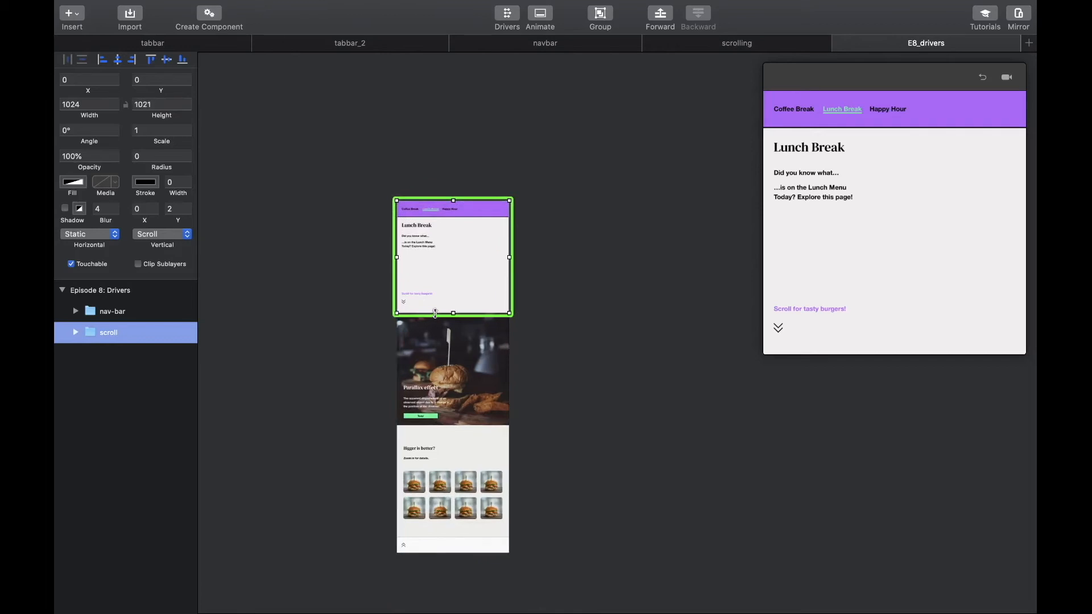
pyautogui.click(572, 330)
# Test vertical scrolling in the preview, from the Lunch Break intro to the footer and back to the parallax section
pyautogui.scroll(-5, 872, 285)
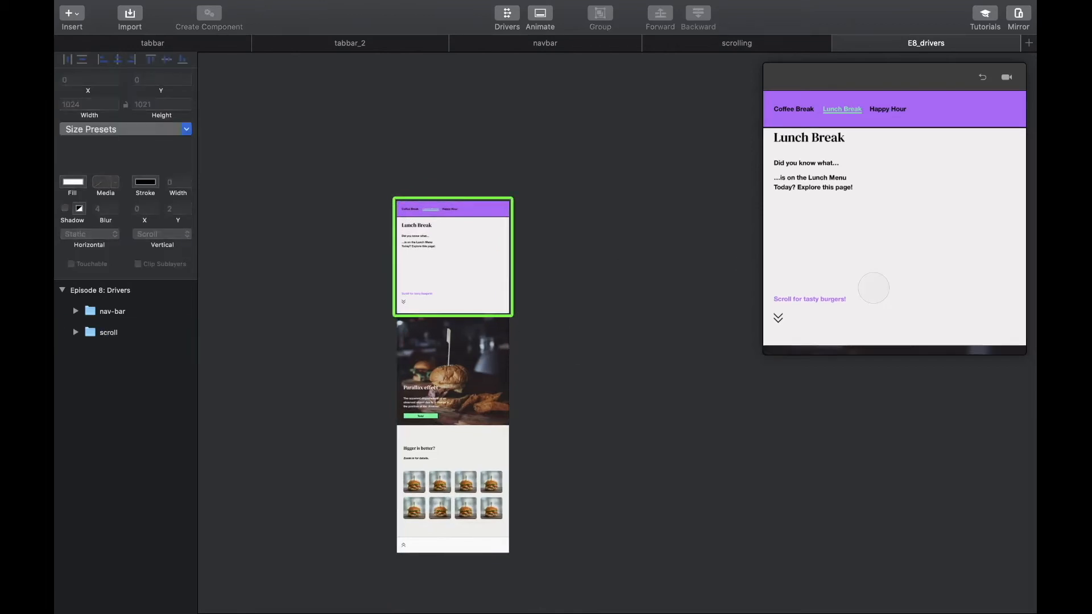
pyautogui.scroll(-10, 873, 288)
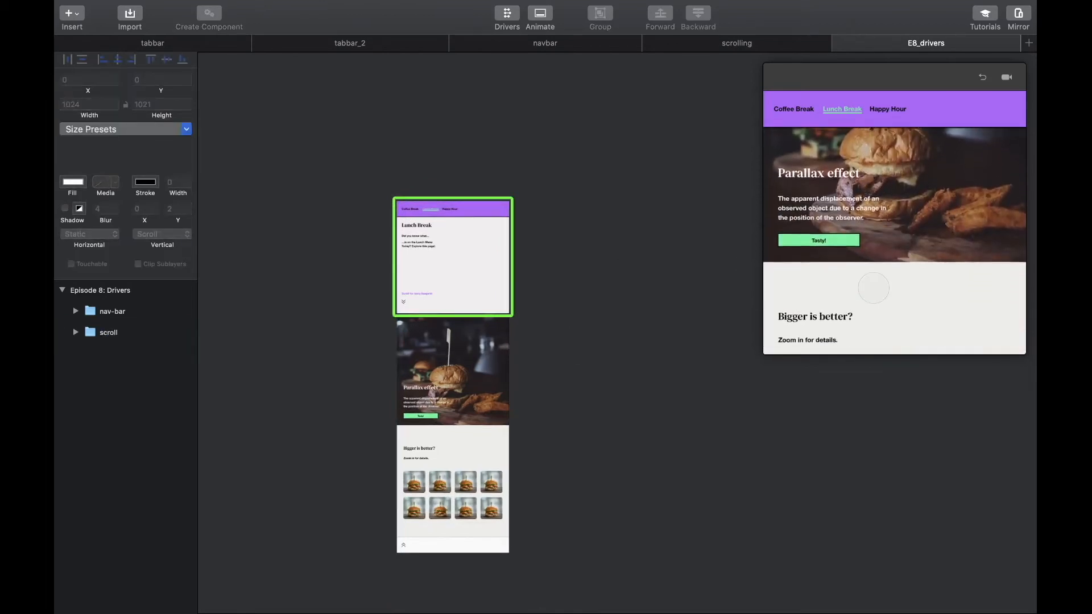
pyautogui.scroll(-5, 873, 288)
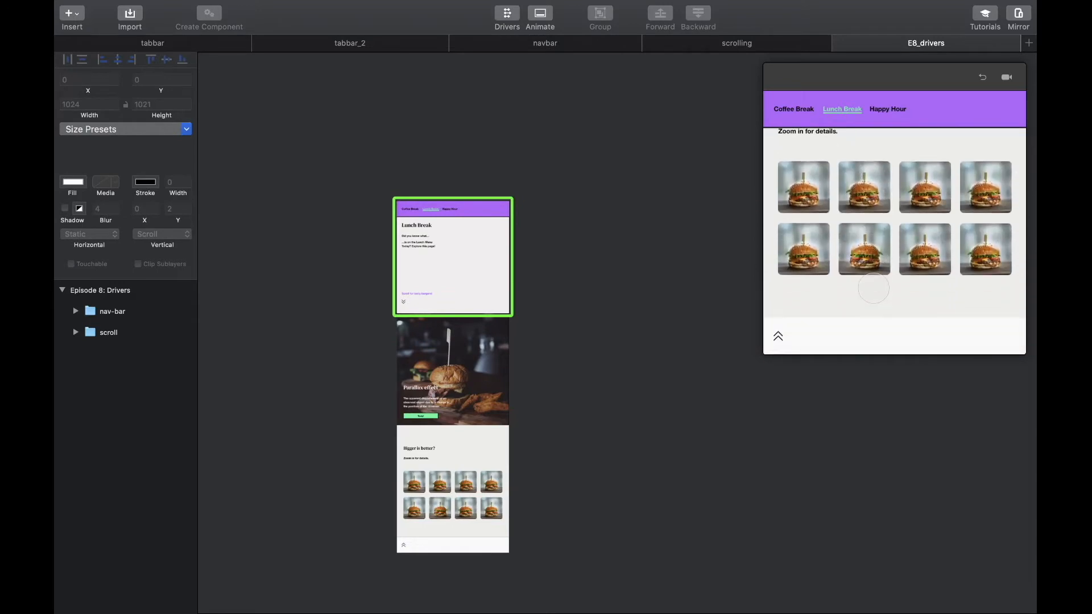
pyautogui.scroll(20, 874, 287)
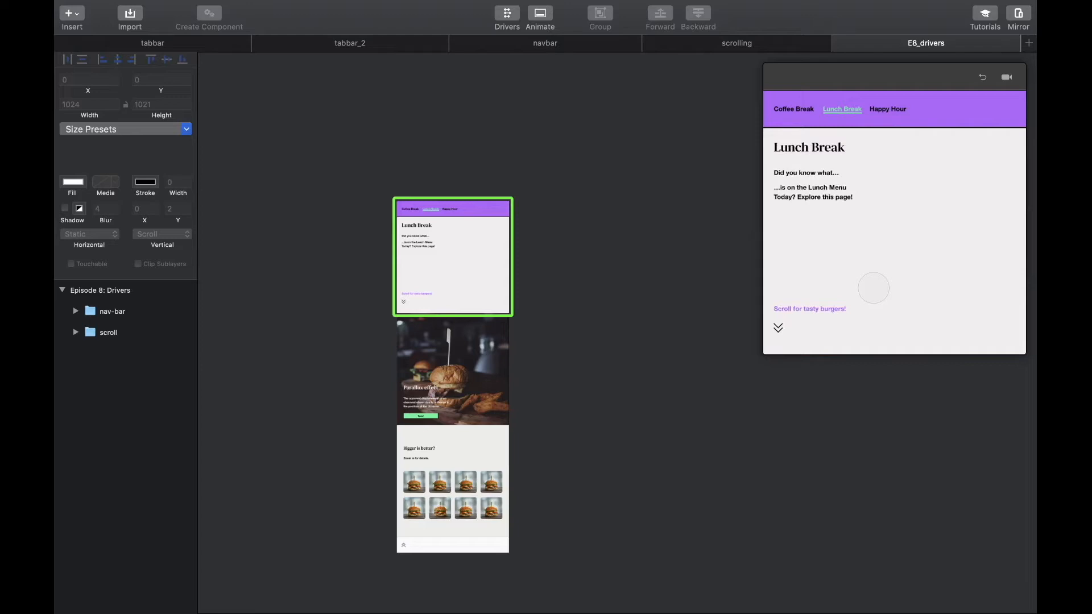
pyautogui.scroll(-8, 873, 288)
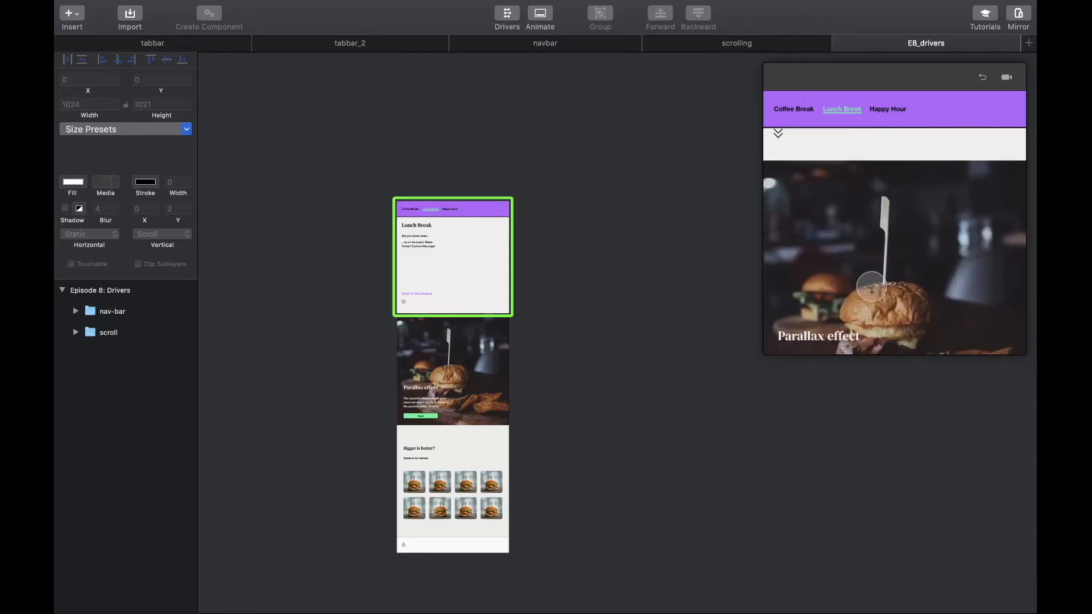
pyautogui.scroll(-3, 871, 288)
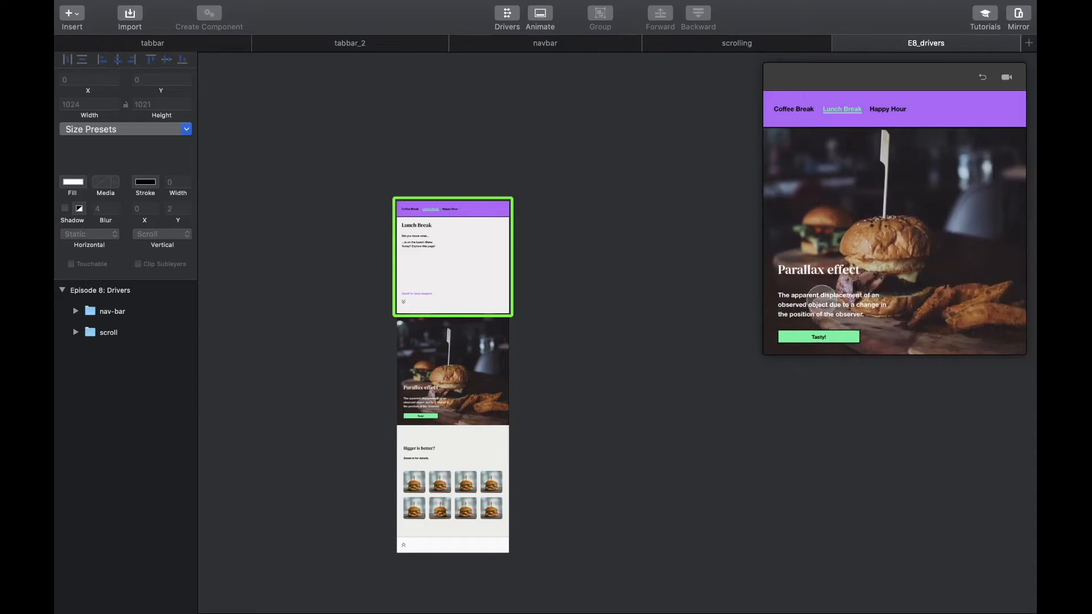
pyautogui.scroll(5, 417, 378)
# Select the moving group inside page-2 of the scroll group and open its drivers
pyautogui.click(75, 335)
pyautogui.click(114, 374)
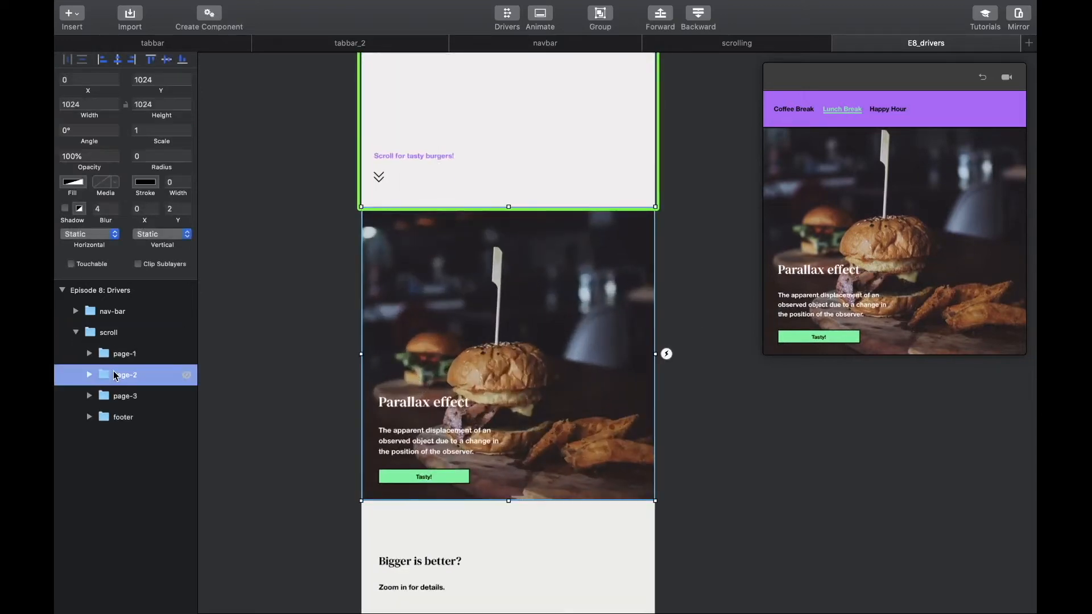
pyautogui.click(89, 374)
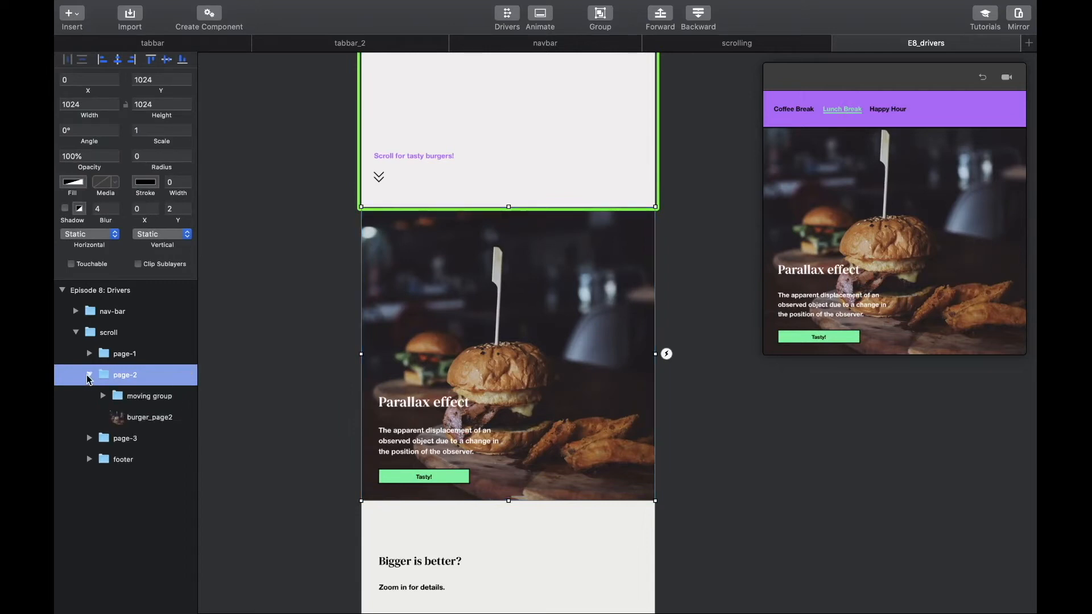
pyautogui.click(126, 401)
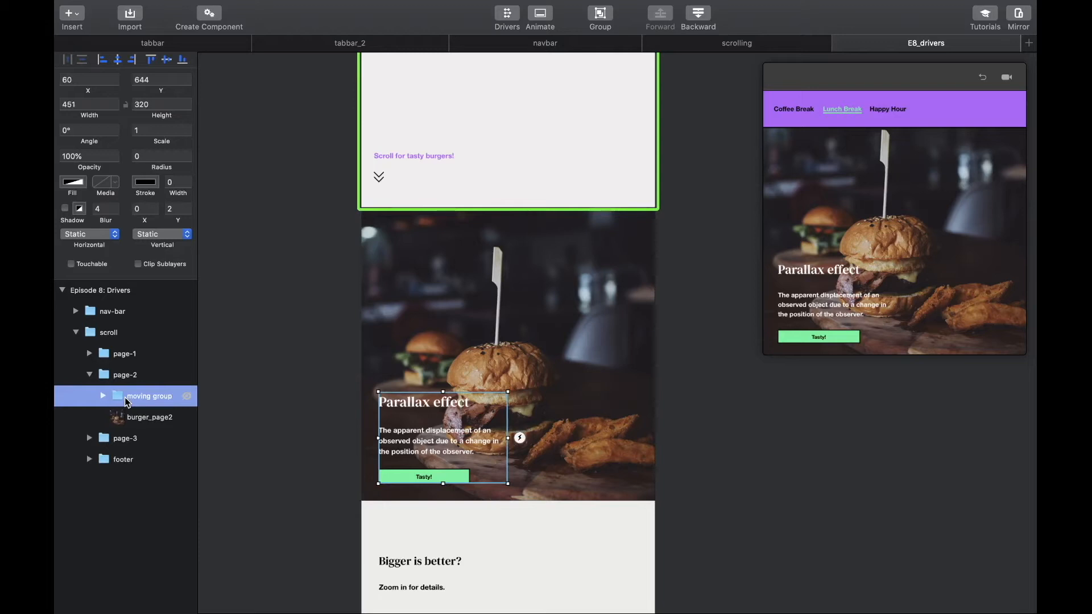
pyautogui.click(506, 15)
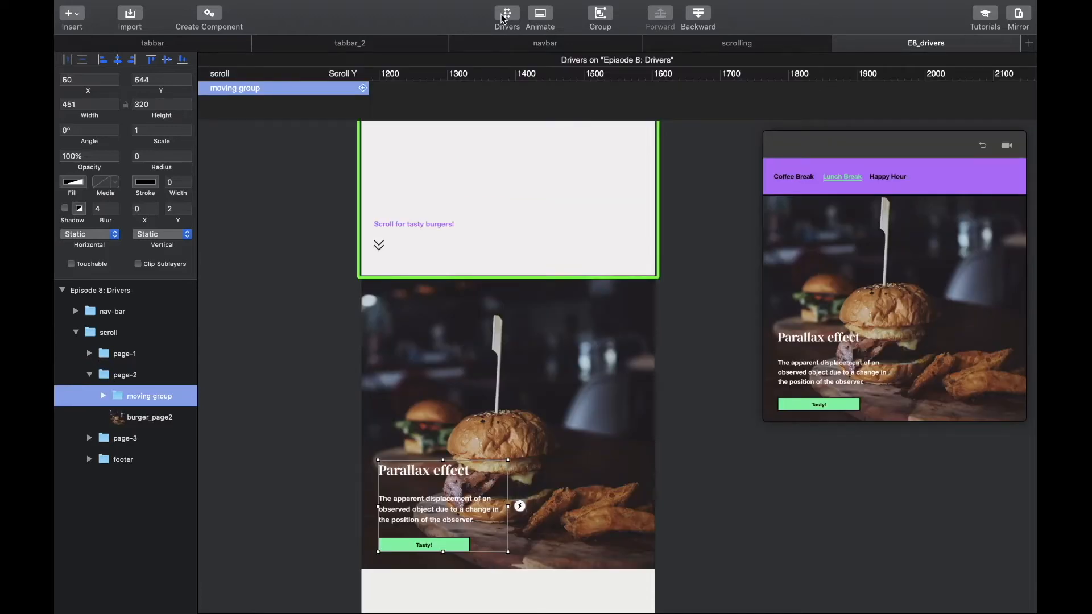
# Add an Opacity driver for the moving group at scroll position 0 and set its opacity there to 0%
pyautogui.hscroll(-10, 396, 85)
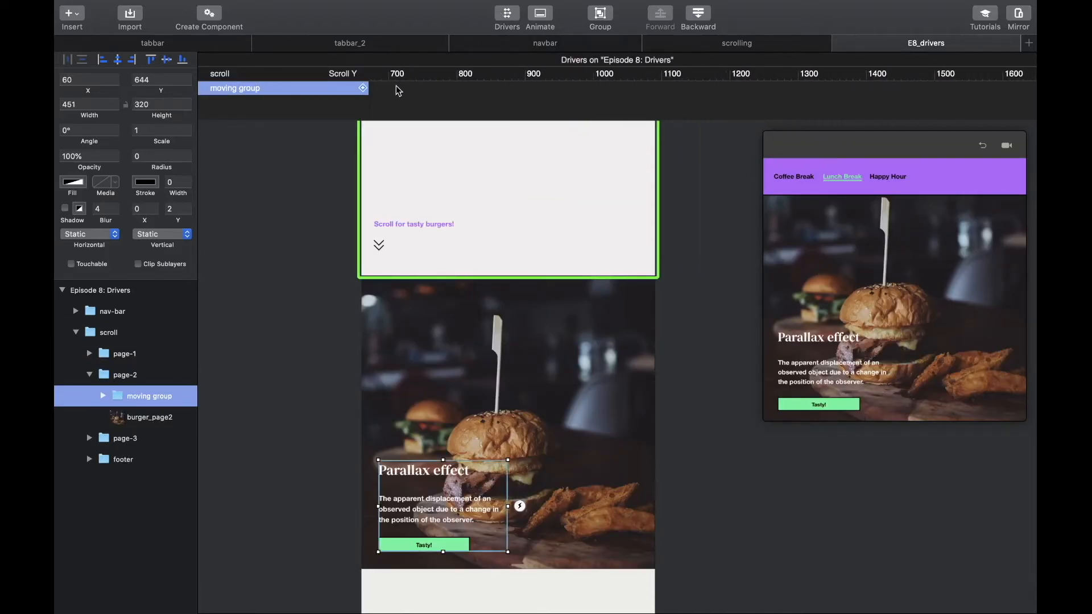
pyautogui.hscroll(-7, 396, 85)
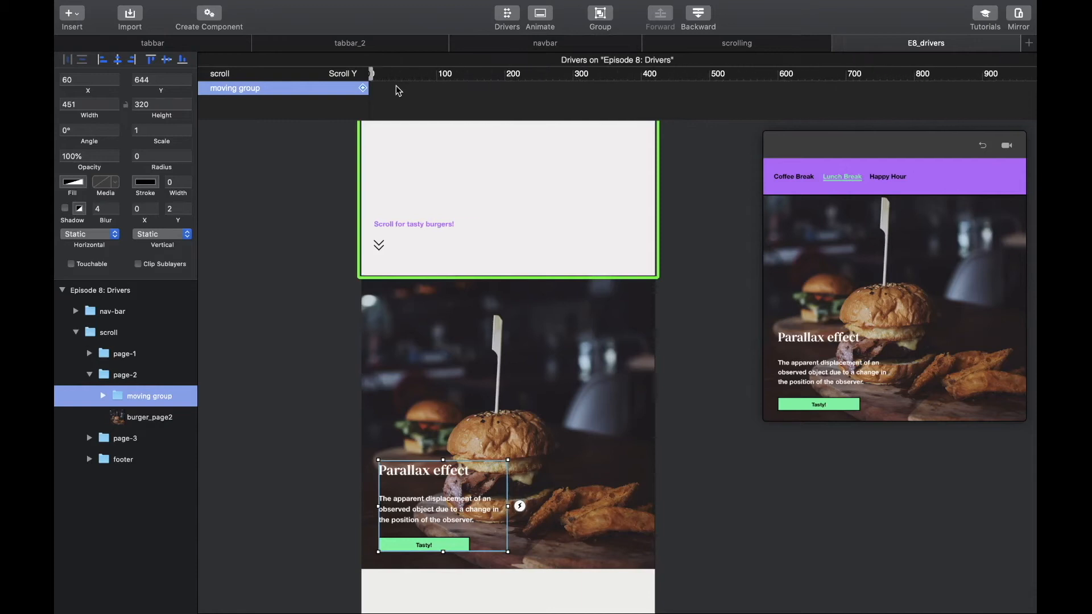
pyautogui.hscroll(-1, 396, 86)
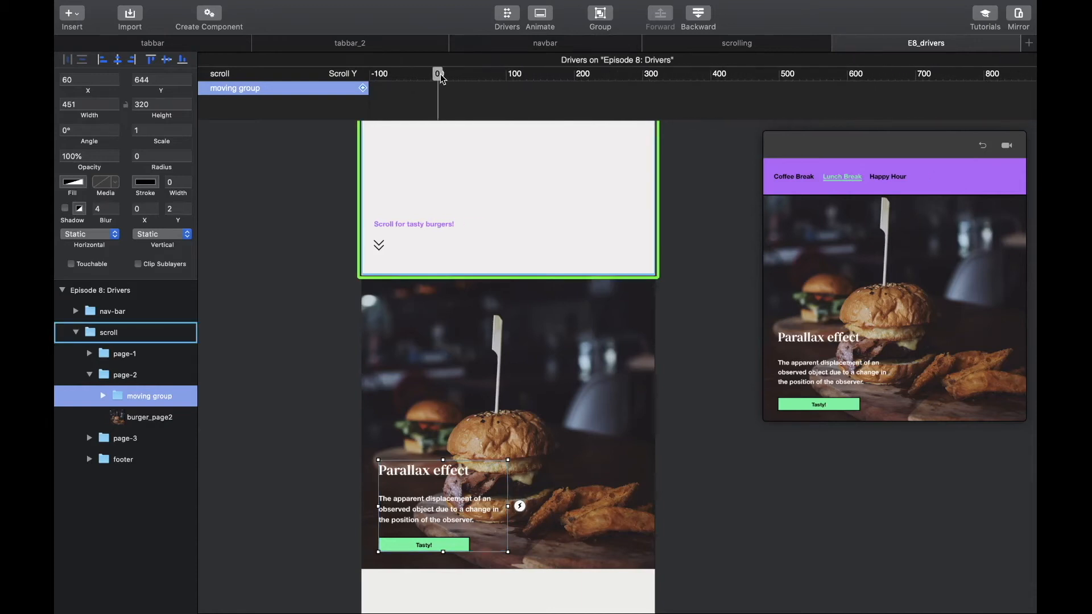
pyautogui.moveTo(440, 74); pyautogui.dragTo(438, 76)
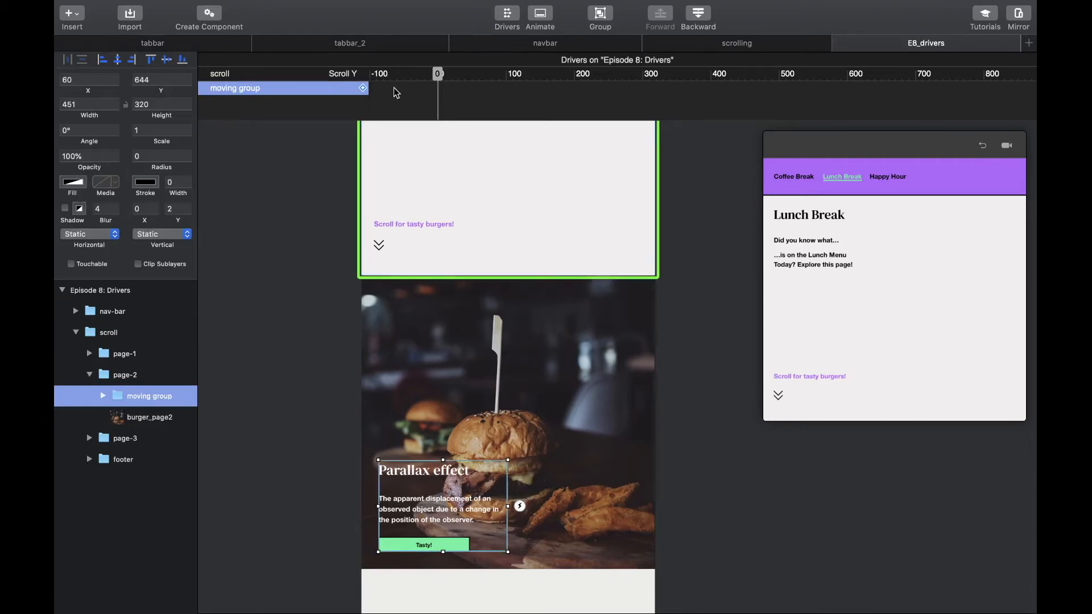
pyautogui.click(363, 89)
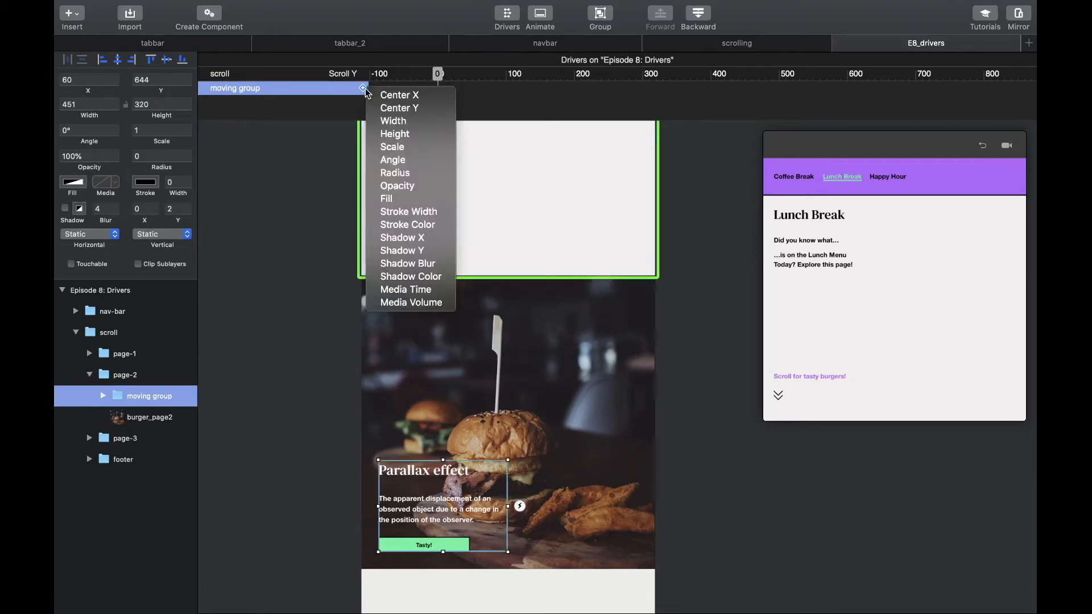
pyautogui.click(406, 188)
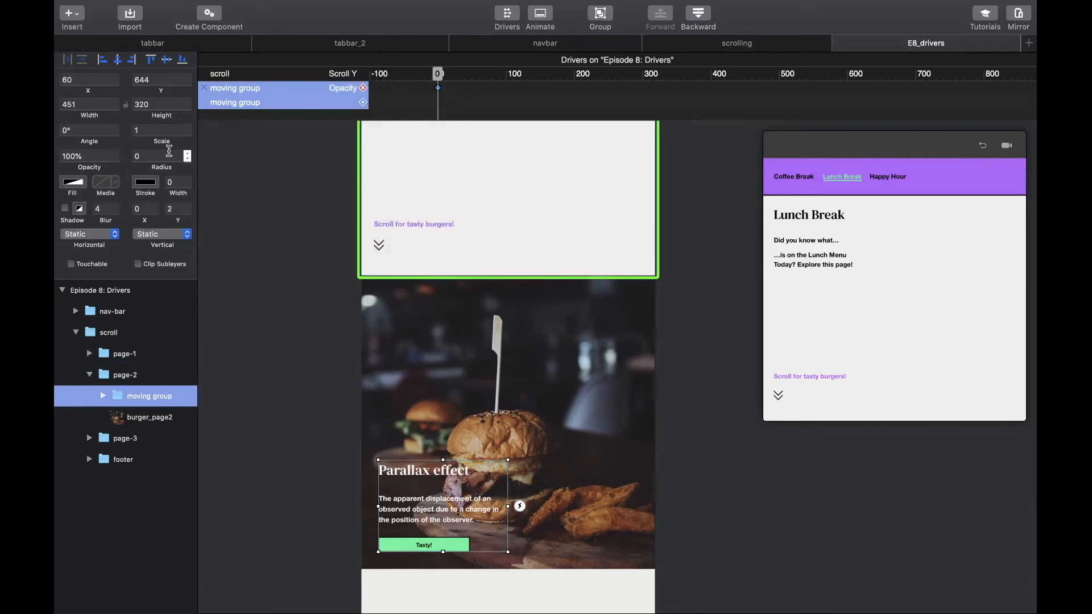
pyautogui.click(68, 157)
pyautogui.write('0')
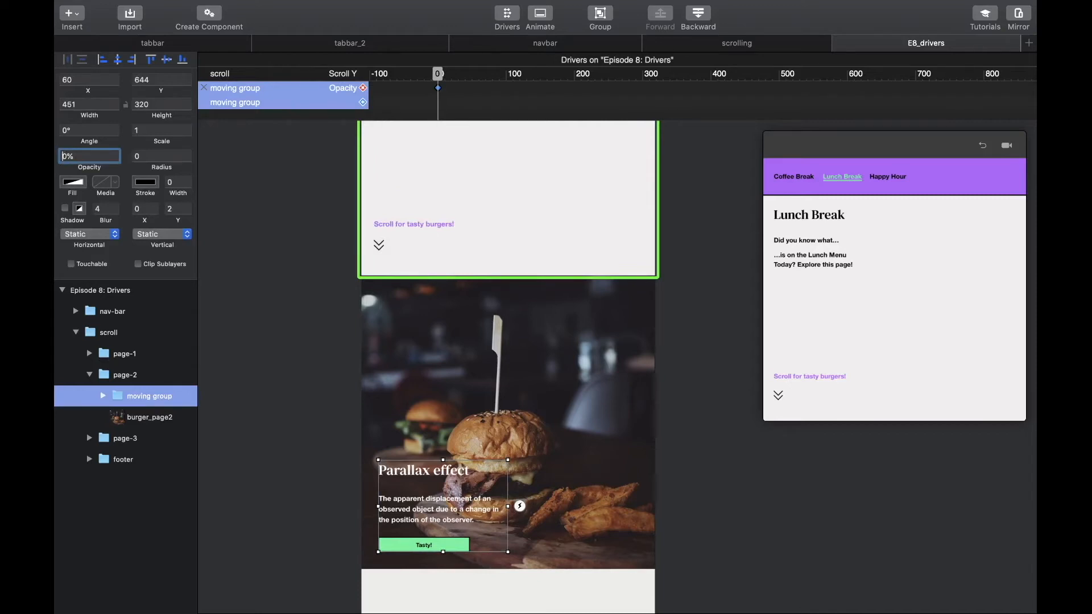
pyautogui.press('Return')
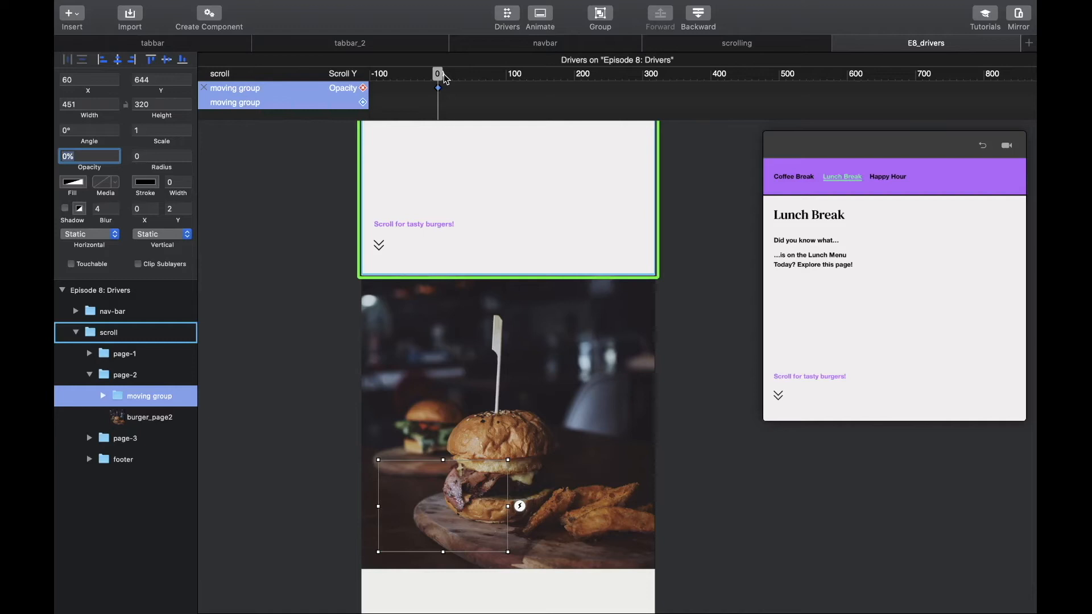
# Set the moving group's opacity to 100% at scroll position 1024
pyautogui.moveTo(444, 74); pyautogui.dragTo(974, 101)
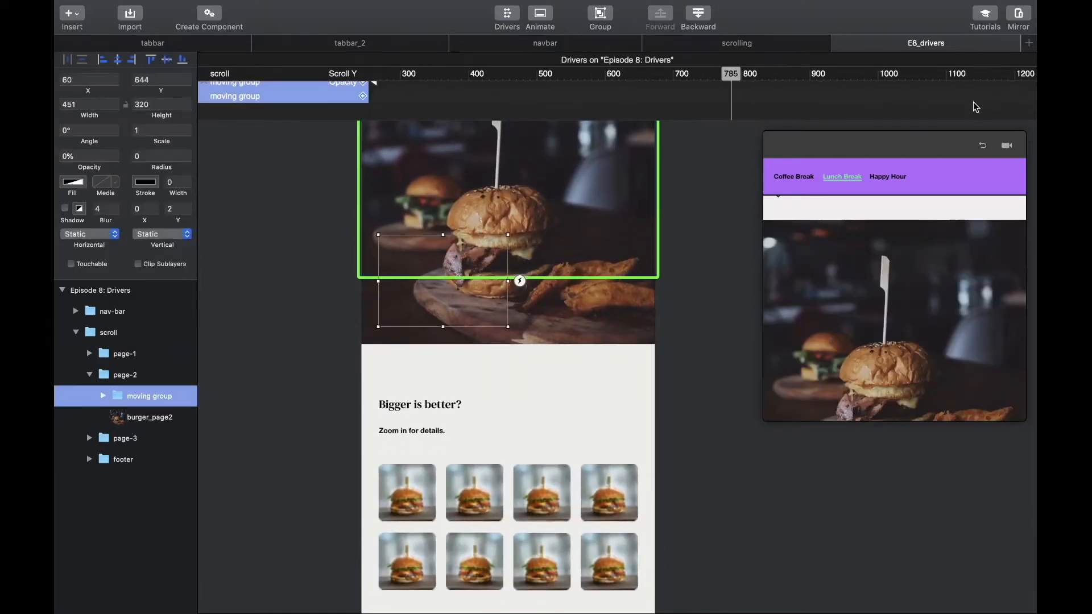
pyautogui.moveTo(563, 75); pyautogui.dragTo(730, 78)
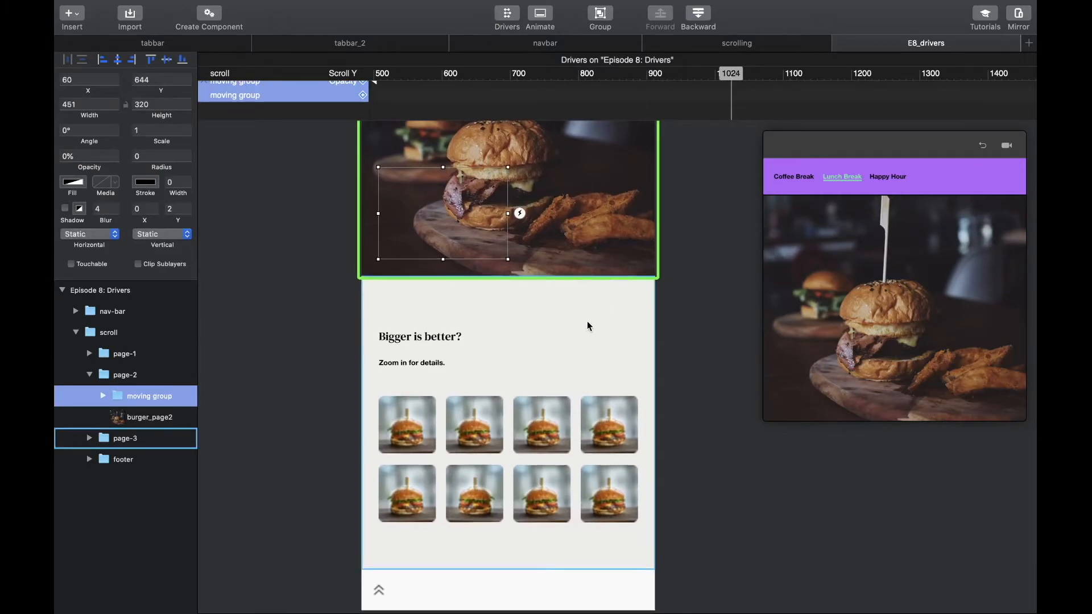
pyautogui.scroll(5, 587, 320)
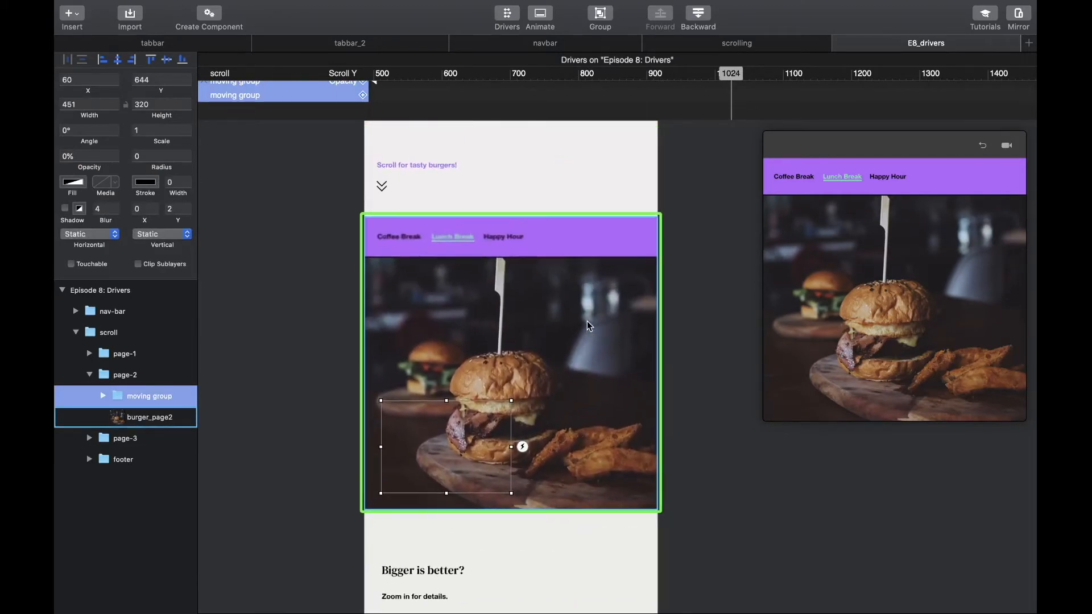
pyautogui.click(64, 156)
pyautogui.write('100')
pyautogui.press('Return')
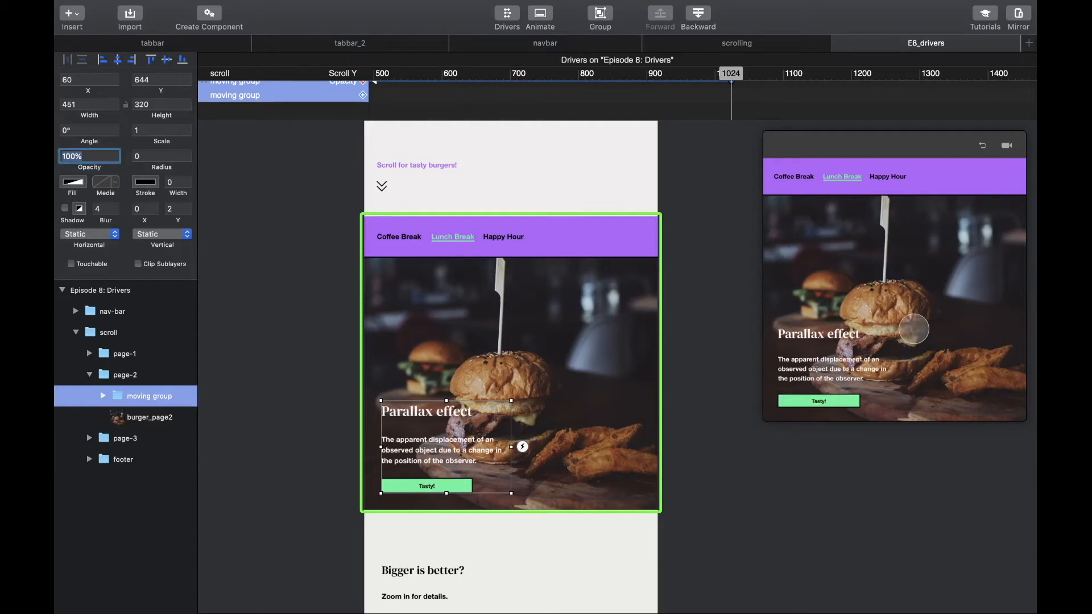
# Scroll back and forth around the parallax section in the preview to check the text group's fade-in
pyautogui.scroll(3, 914, 329)
pyautogui.scroll(-2, 914, 329)
pyautogui.scroll(1, 914, 330)
pyautogui.scroll(-3, 914, 329)
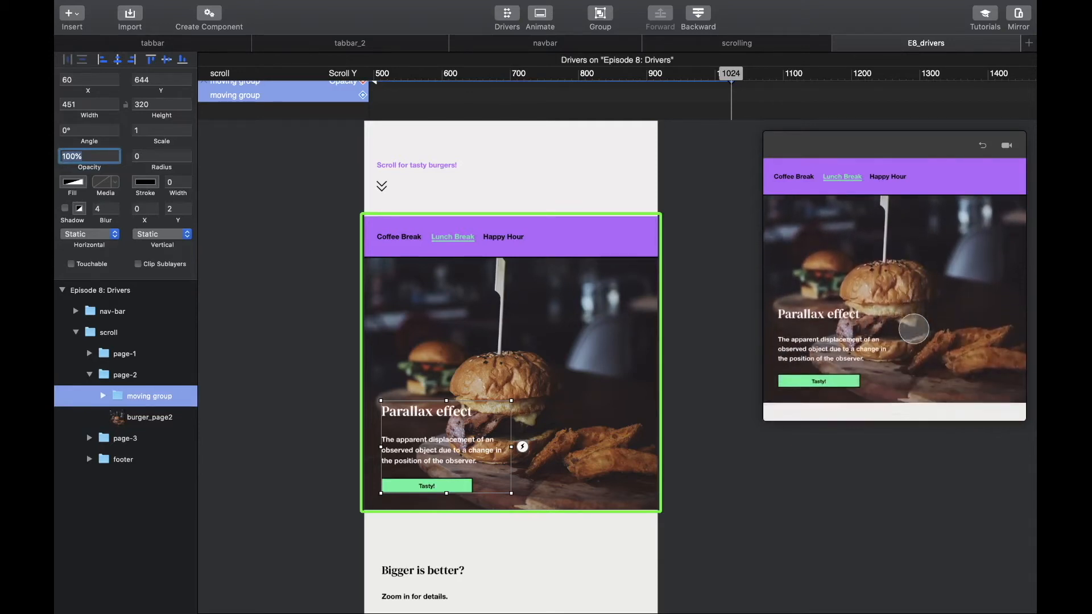
# Scroll the preview slightly around the burger photo to examine the fully faded-in parallax text
pyautogui.scroll(3, 914, 330)
pyautogui.scroll(-4, 914, 330)
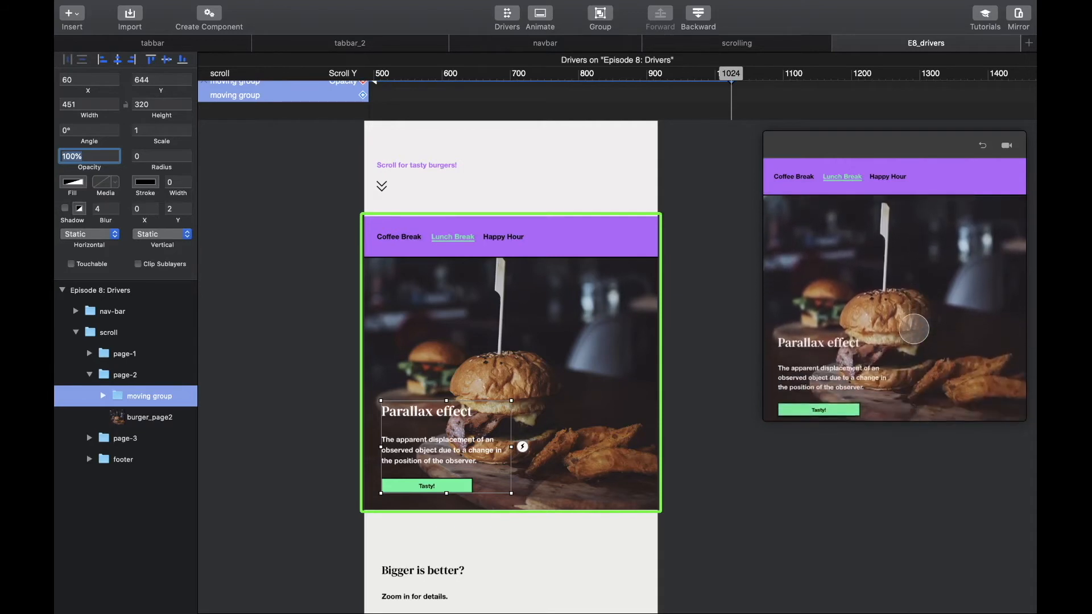
pyautogui.scroll(1, 914, 329)
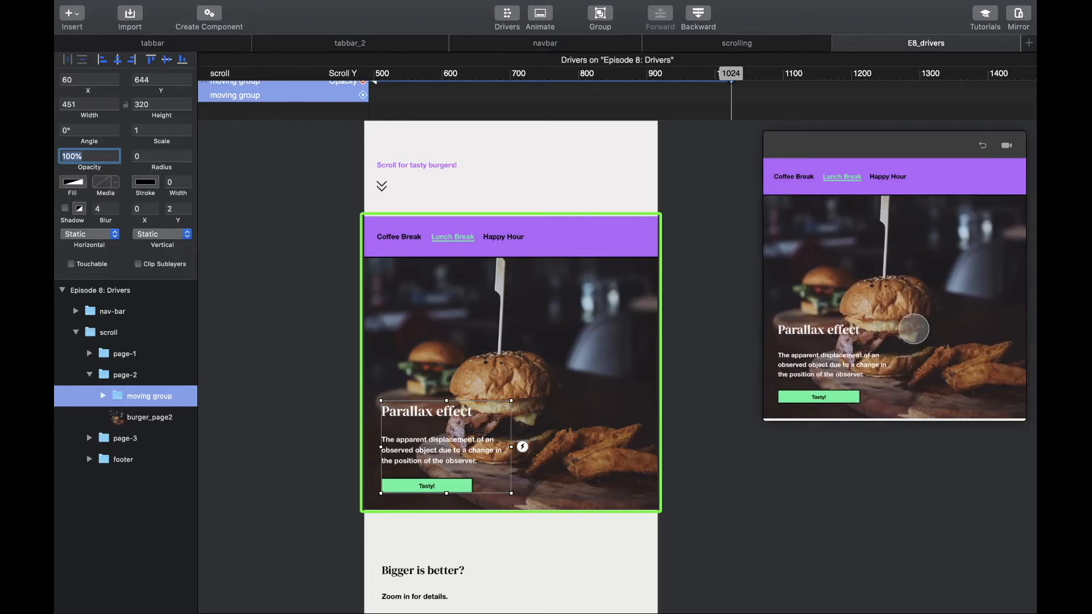
# Add a Center Y driver for the moving group at scroll position 0
pyautogui.hscroll(-5, 474, 101)
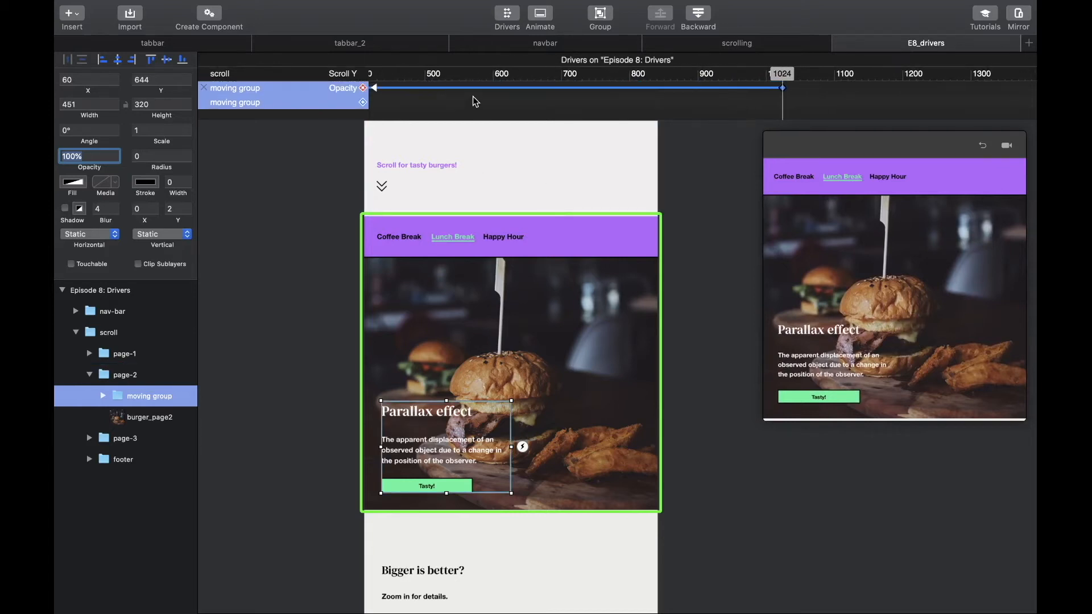
pyautogui.hscroll(-10, 473, 100)
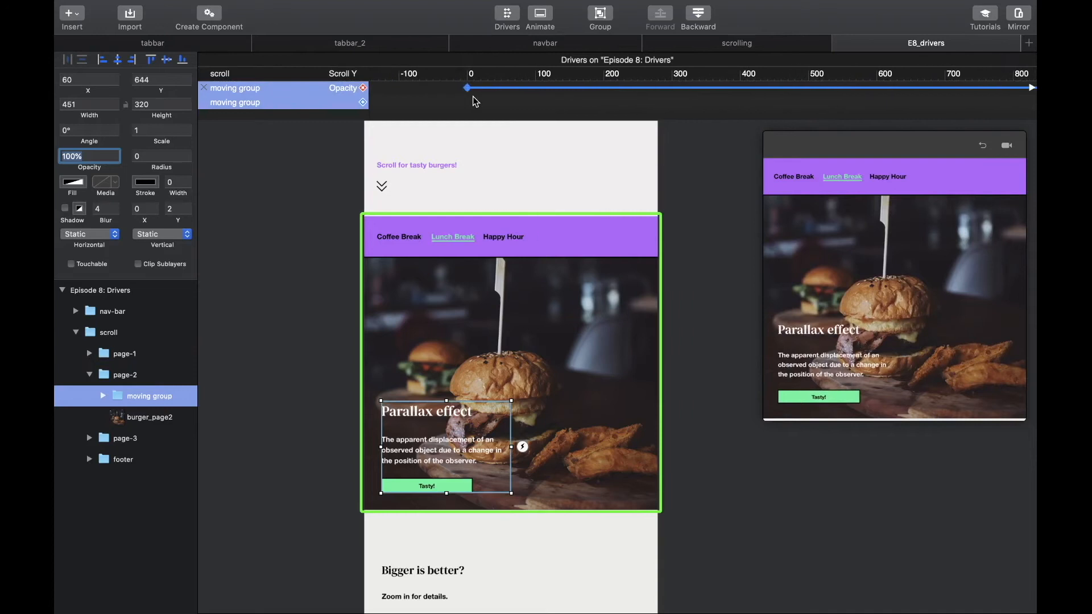
pyautogui.click(467, 88)
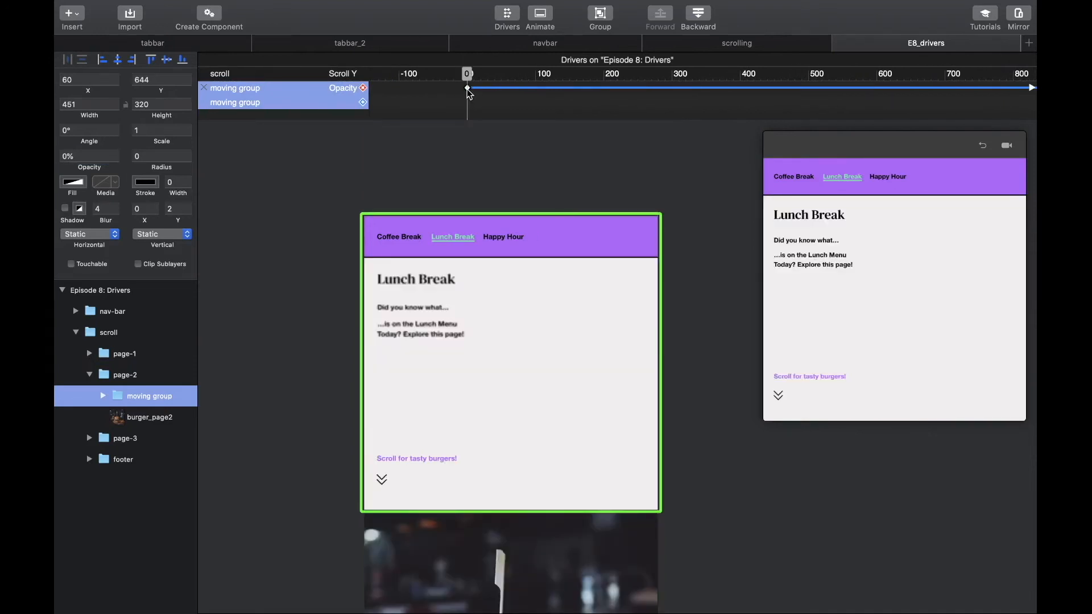
pyautogui.click(362, 103)
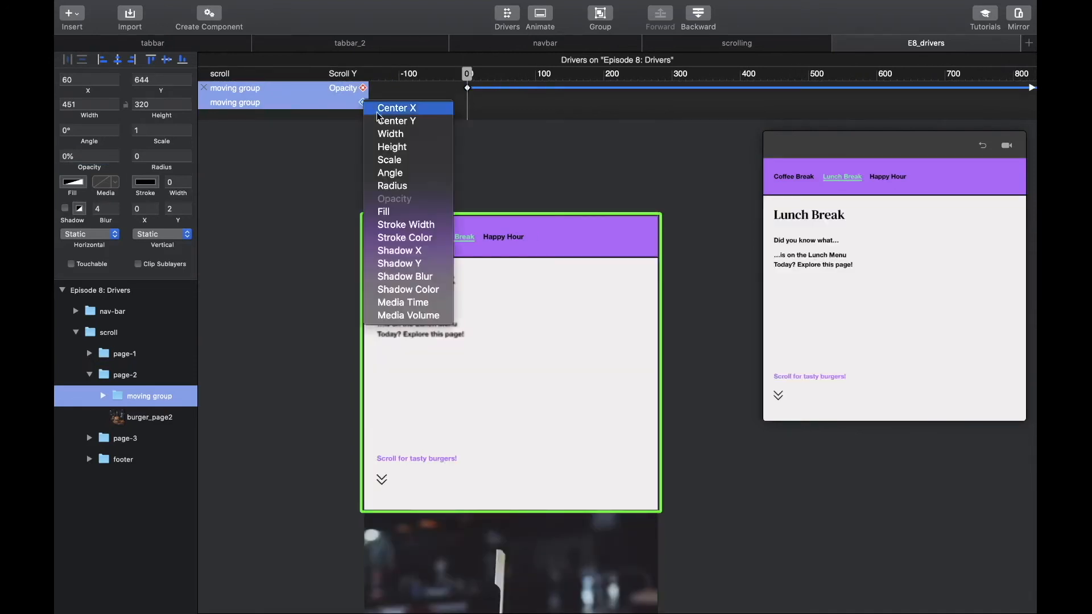
pyautogui.click(379, 120)
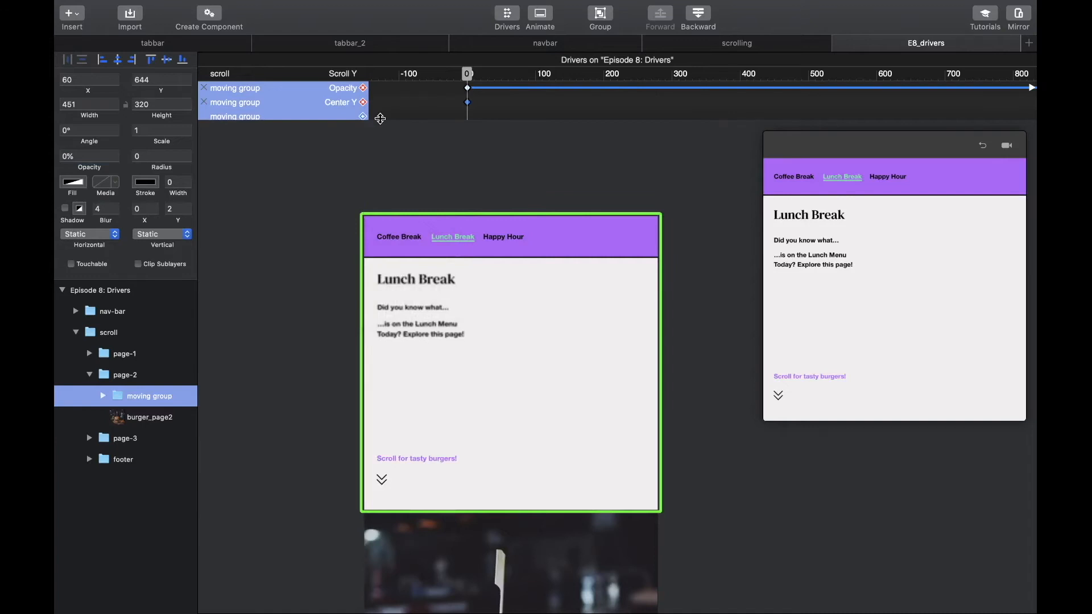
# Move the moving group up to Y 144 within page-2 at scroll position 0
pyautogui.scroll(-10, 401, 361)
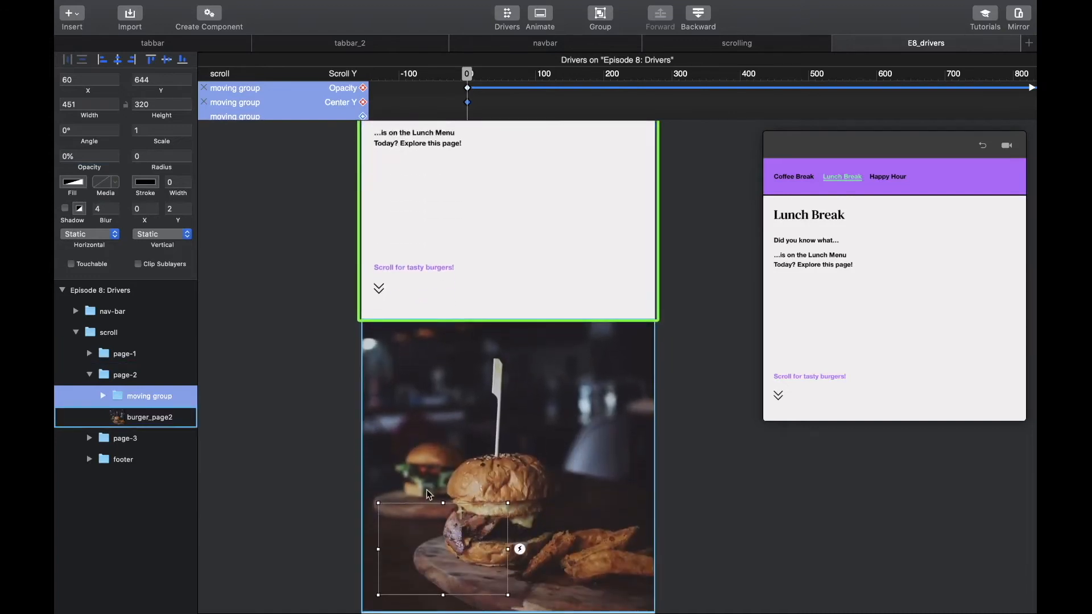
pyautogui.hotkey('shift', 'Up')
pyautogui.hotkey('shift', 'Up')
pyautogui.hotkey('shift', 'Up')
pyautogui.hotkey('shift', 'Up')
pyautogui.hotkey('shift', 'Up')
pyautogui.hotkey('shift', 'Up')
pyautogui.hotkey('shift', 'Up')
pyautogui.hotkey('shift', 'Up')
pyautogui.hotkey('shift', 'Up')
pyautogui.hotkey('shift', 'Up')
pyautogui.hotkey('shift', 'Up')
pyautogui.hotkey('shift', 'Up')
pyautogui.hotkey('shift', 'Up')
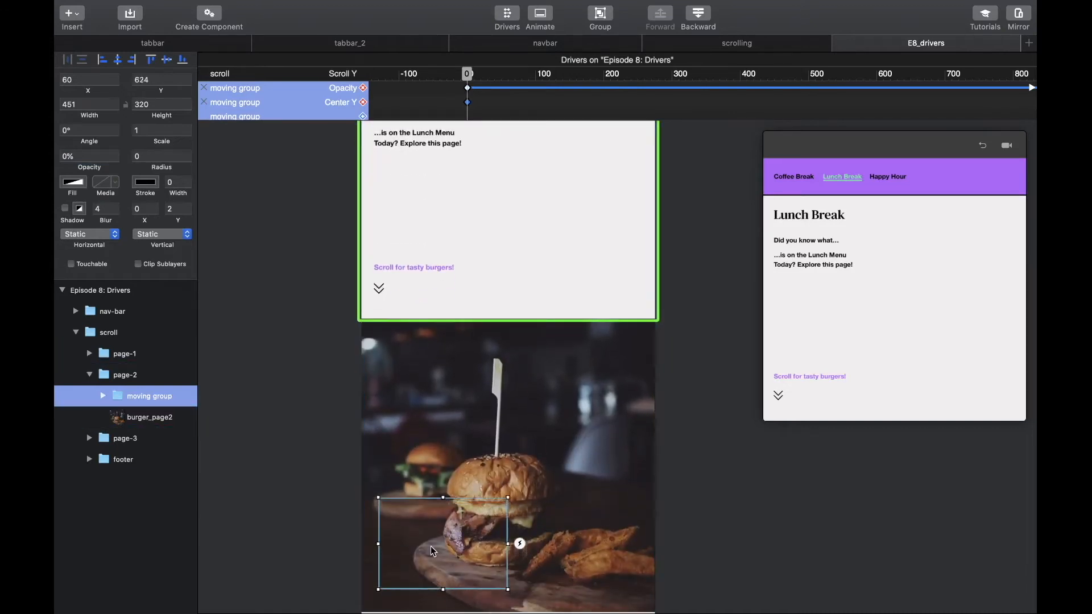
pyautogui.hotkey('shift', 'Up')
pyautogui.hotkey('shift', 'Up')
pyautogui.hotkey('shift', 'Up')
pyautogui.hotkey('shift', 'Up')
pyautogui.hotkey('shift', 'Up')
pyautogui.hotkey('shift', 'Up')
pyautogui.hotkey('shift', 'Up')
pyautogui.hotkey('shift', 'Up')
pyautogui.hotkey('shift', 'Up')
pyautogui.hotkey('shift', 'Up')
pyautogui.hotkey('shift', 'Up')
pyautogui.hotkey('shift', 'Up')
pyautogui.hotkey('shift', 'Up')
pyautogui.hotkey('shift', 'Up')
pyautogui.hotkey('shift', 'Up')
pyautogui.hotkey('shift', 'Up')
pyautogui.hotkey('shift', 'Up')
pyautogui.hotkey('shift', 'Up')
pyautogui.hotkey('shift', 'Up')
pyautogui.hotkey('shift', 'Up')
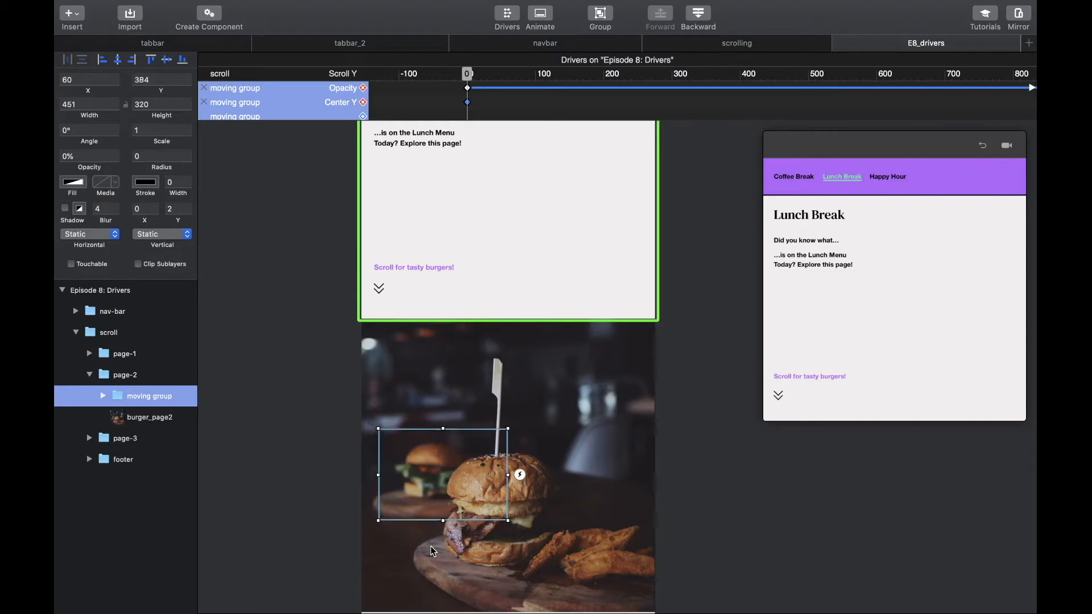
pyautogui.hotkey('shift', 'Up')
pyautogui.hotkey('shift', 'Up')
pyautogui.hotkey('shift', 'Up')
pyautogui.hotkey('shift', 'Up')
pyautogui.hotkey('shift', 'Up')
pyautogui.hotkey('shift', 'Up')
pyautogui.hotkey('shift', 'Up')
pyautogui.hotkey('shift', 'Up')
pyautogui.hotkey('shift', 'Up')
pyautogui.hotkey('shift', 'Up')
pyautogui.hotkey('shift', 'Up')
pyautogui.hotkey('shift', 'Up')
pyautogui.hotkey('shift', 'Up')
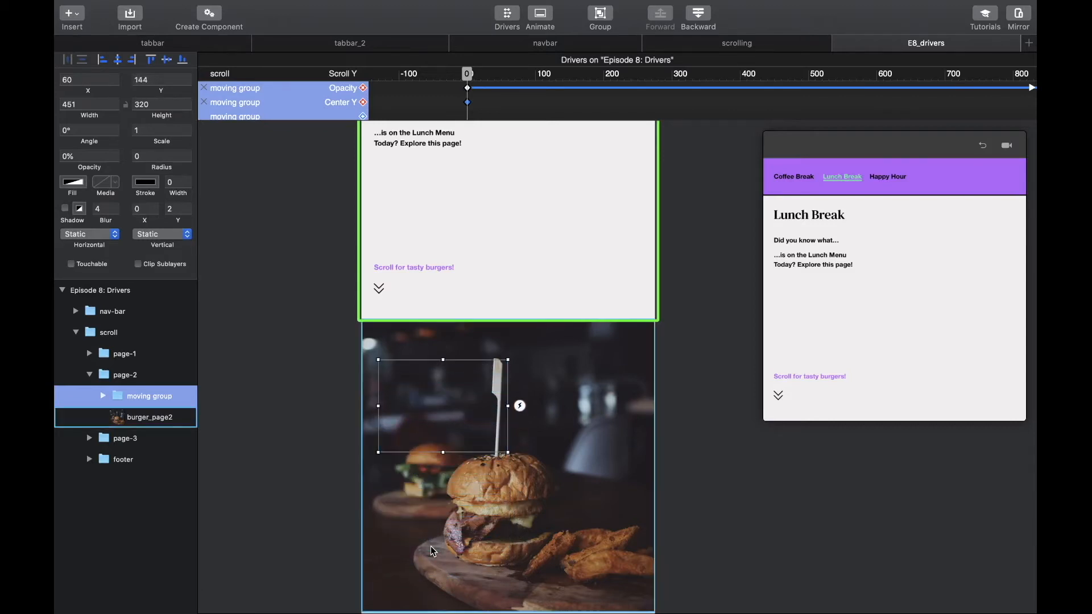
# At scroll position 1024, move the moving group down to Y 624, then deselect it
pyautogui.hscroll(5, 613, 101)
pyautogui.hscroll(1, 612, 102)
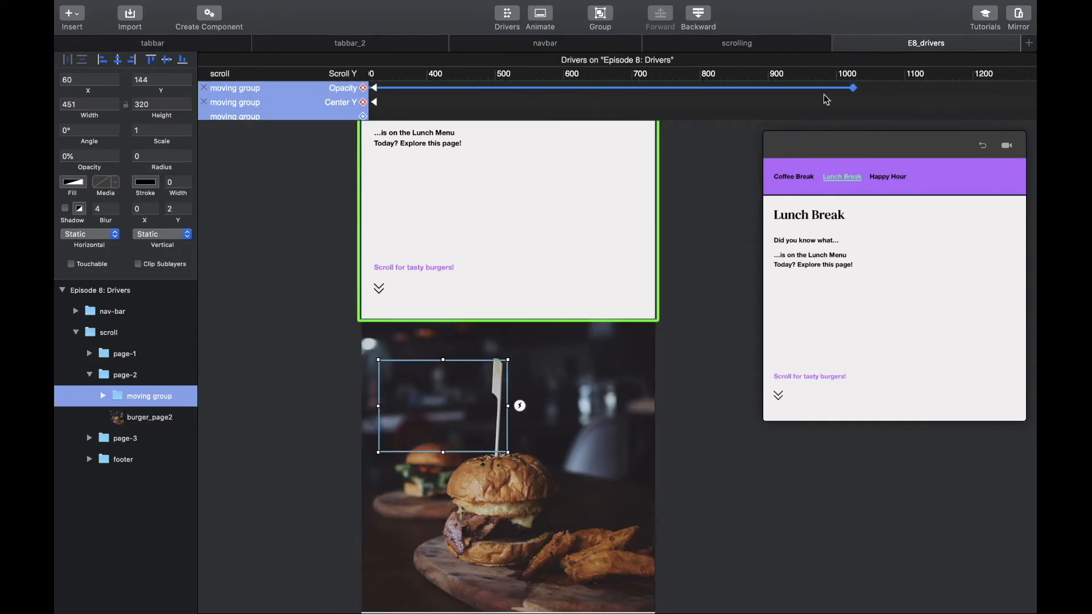
pyautogui.hscroll(-6, 854, 103)
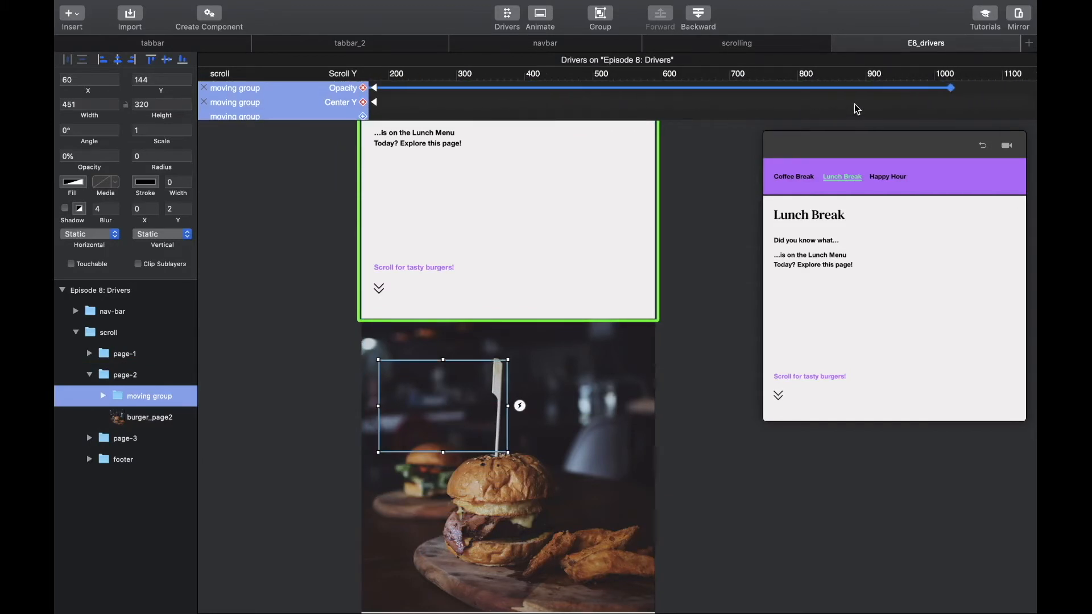
pyautogui.moveTo(447, 77); pyautogui.dragTo(1001, 105)
pyautogui.hscroll(4, 1001, 109)
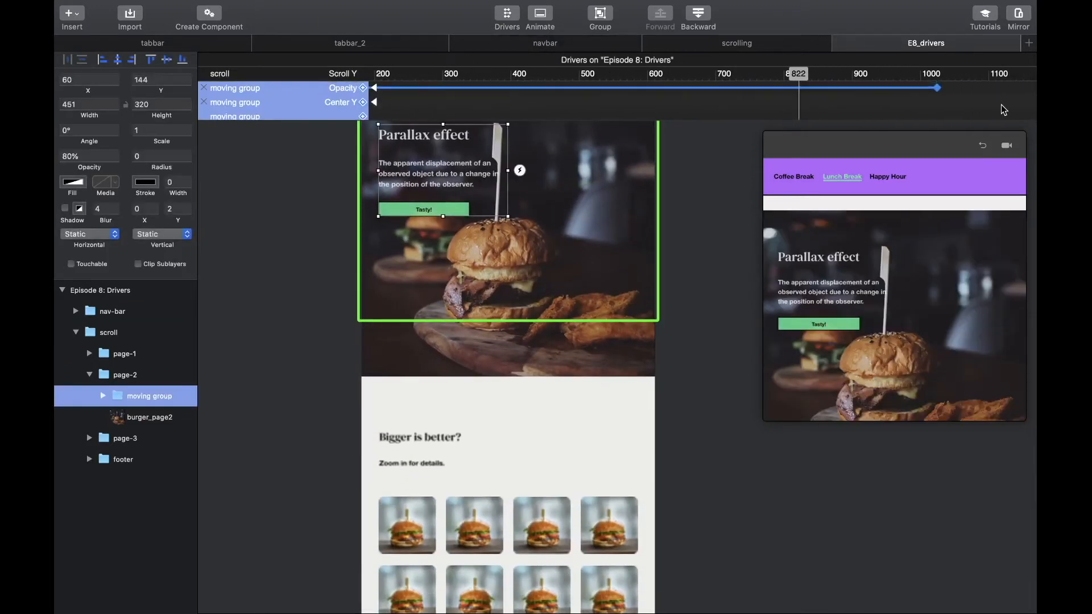
pyautogui.moveTo(718, 77); pyautogui.dragTo(847, 77)
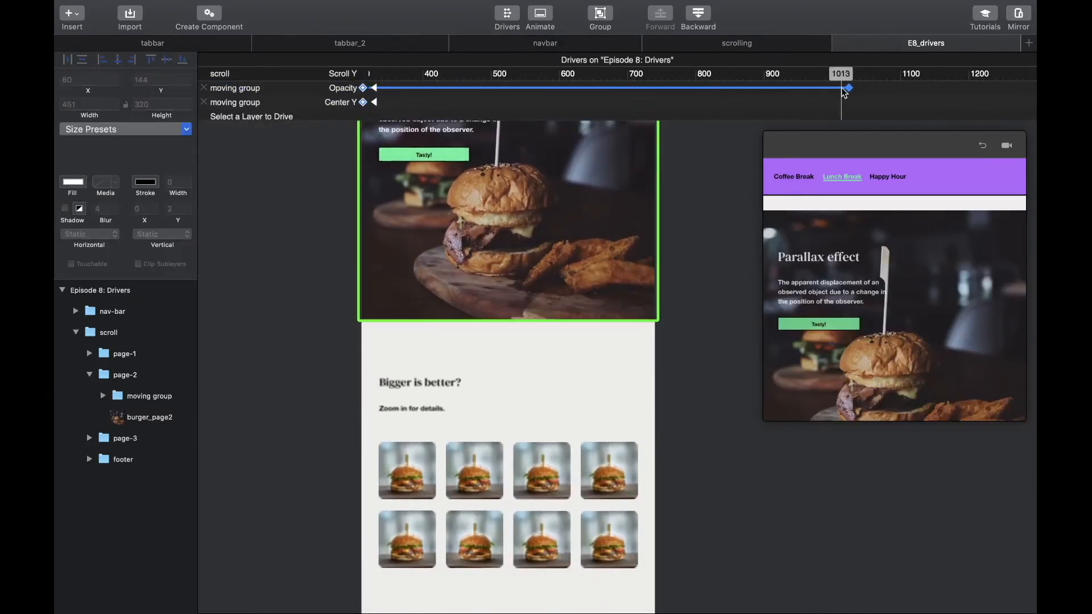
pyautogui.scroll(5, 738, 188)
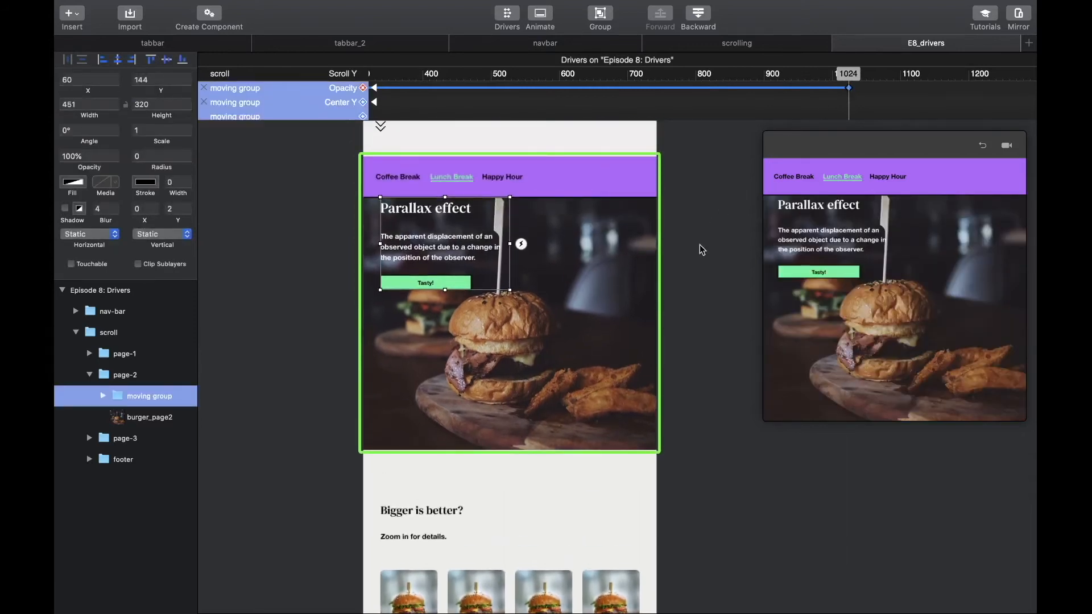
pyautogui.hotkey('shift', 'Down')
pyautogui.hotkey('shift', 'Down')
pyautogui.hotkey('shift', 'Down')
pyautogui.hotkey('shift', 'Down')
pyautogui.hotkey('shift', 'Down')
pyautogui.hotkey('shift', 'Down')
pyautogui.hotkey('shift', 'Down')
pyautogui.hotkey('shift', 'Down')
pyautogui.hotkey('shift', 'Down')
pyautogui.hotkey('shift', 'Down')
pyautogui.hotkey('shift', 'Down')
pyautogui.hotkey('shift', 'Down')
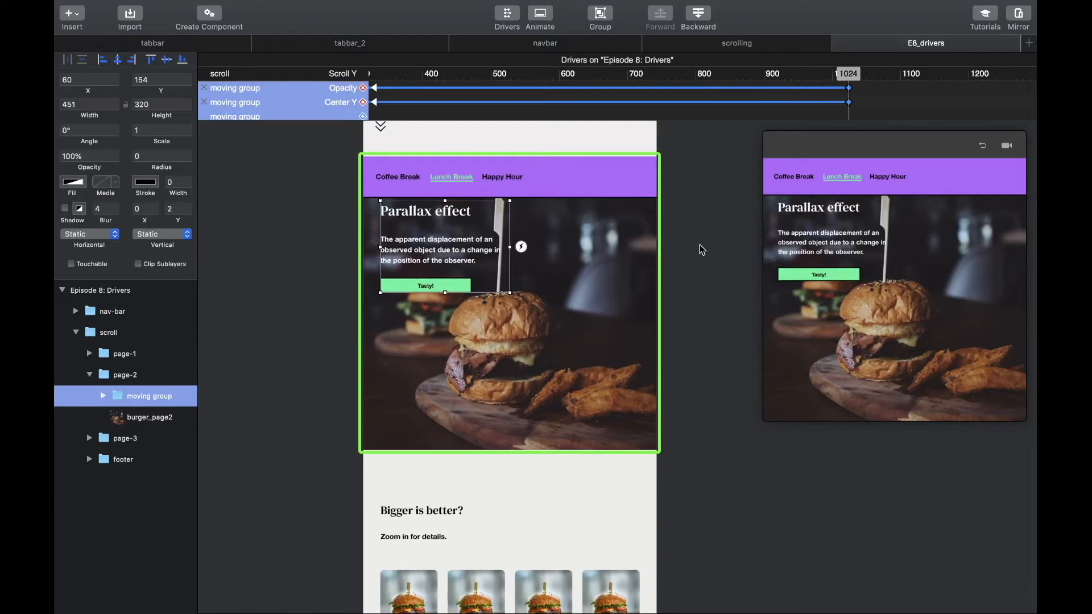
pyautogui.hotkey('shift', 'Down')
pyautogui.hotkey('shift', 'Down')
pyautogui.hotkey('shift', 'Down')
pyautogui.hotkey('shift', 'Down')
pyautogui.hotkey('shift', 'Down')
pyautogui.hotkey('shift', 'Down')
pyautogui.hotkey('shift', 'Down')
pyautogui.hotkey('shift', 'Down')
pyautogui.hotkey('shift', 'Down')
pyautogui.hotkey('shift', 'Down')
pyautogui.hotkey('shift', 'Down')
pyautogui.hotkey('shift', 'Down')
pyautogui.hotkey('shift', 'Down')
pyautogui.hotkey('shift', 'Down')
pyautogui.hotkey('shift', 'Down')
pyautogui.hotkey('shift', 'Down')
pyautogui.hotkey('shift', 'Down')
pyautogui.hotkey('shift', 'Down')
pyautogui.hotkey('shift', 'Down')
pyautogui.hotkey('shift', 'Down')
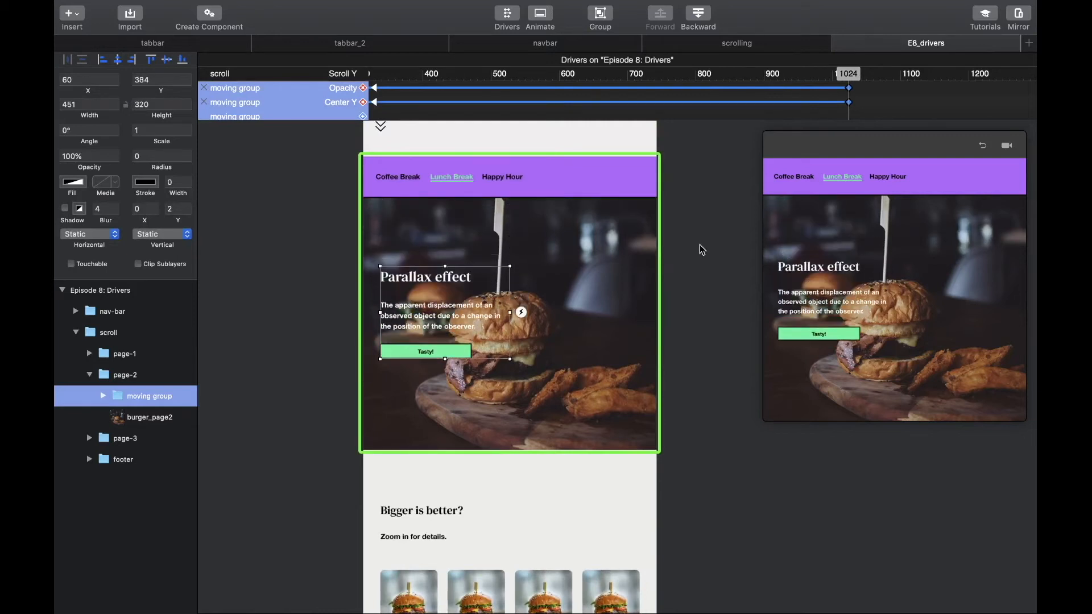
pyautogui.hotkey('shift', 'Down')
pyautogui.hotkey('shift', 'Down')
pyautogui.hotkey('shift', 'Down')
pyautogui.hotkey('shift', 'Down')
pyautogui.hotkey('shift', 'Down')
pyautogui.hotkey('shift', 'Down')
pyautogui.hotkey('shift', 'Down')
pyautogui.hotkey('shift', 'Down')
pyautogui.hotkey('shift', 'Down')
pyautogui.hotkey('shift', 'Down')
pyautogui.hotkey('shift', 'Down')
pyautogui.hotkey('shift', 'Down')
pyautogui.hotkey('shift', 'Down')
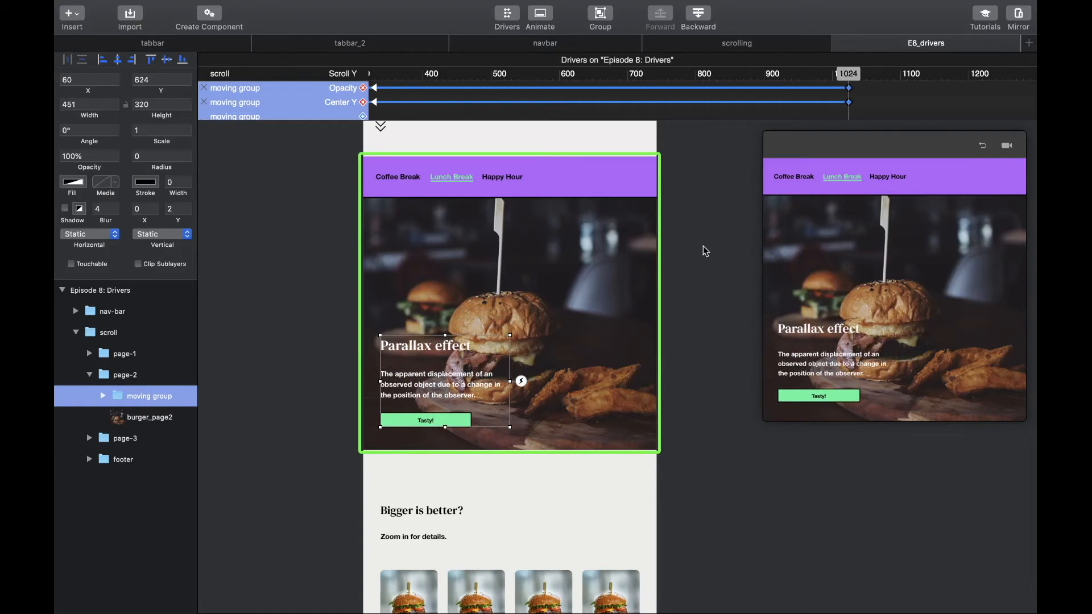
pyautogui.click(710, 263)
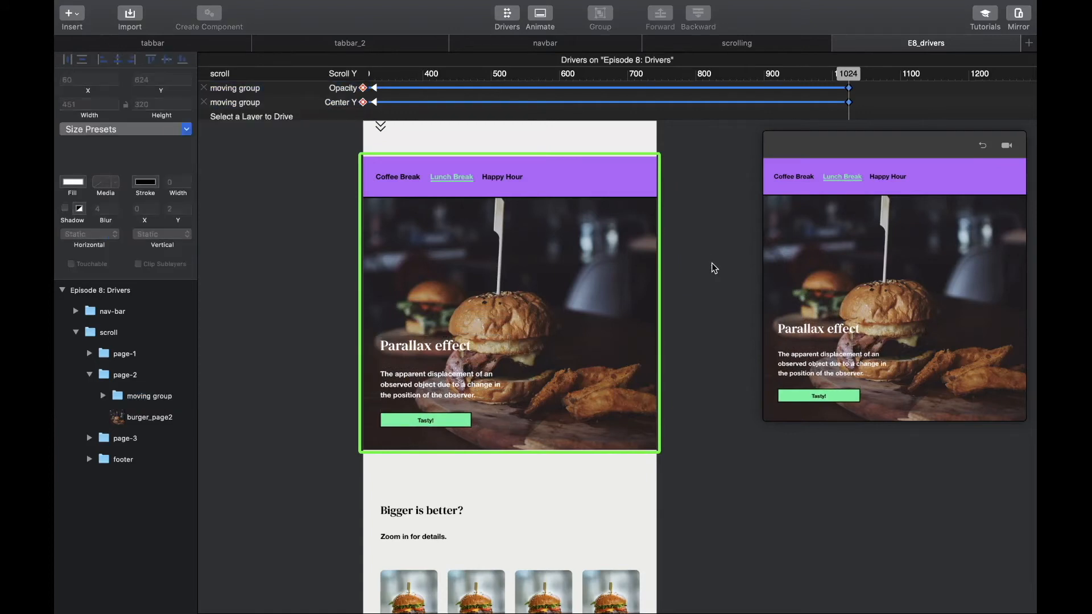
# Scroll the preview from the page start down to the burger gallery to check the text group's fade and vertical movement
pyautogui.scroll(5, 854, 306)
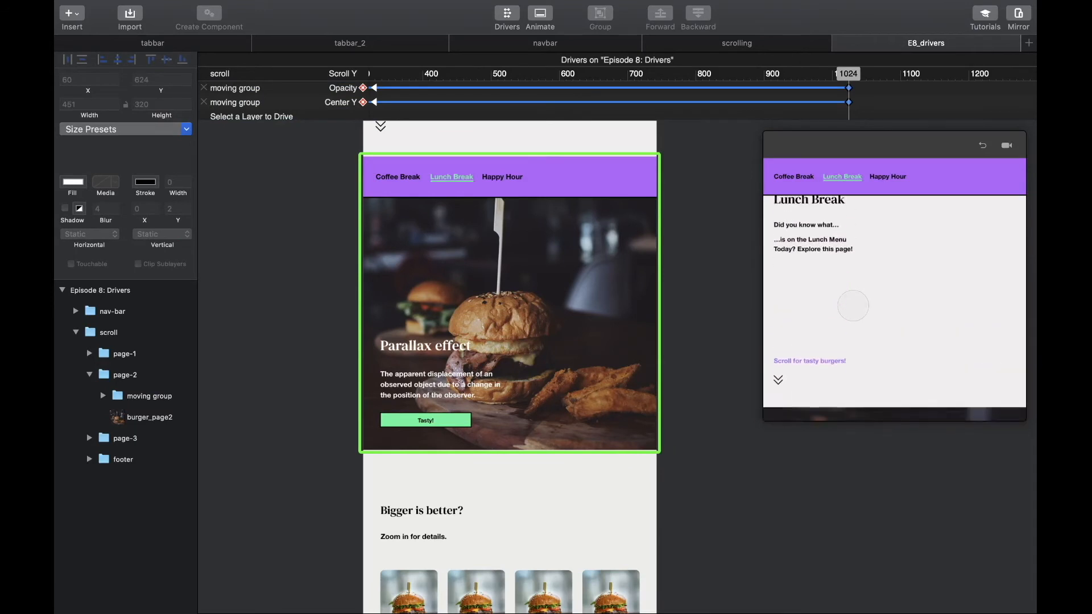
pyautogui.scroll(-5, 853, 305)
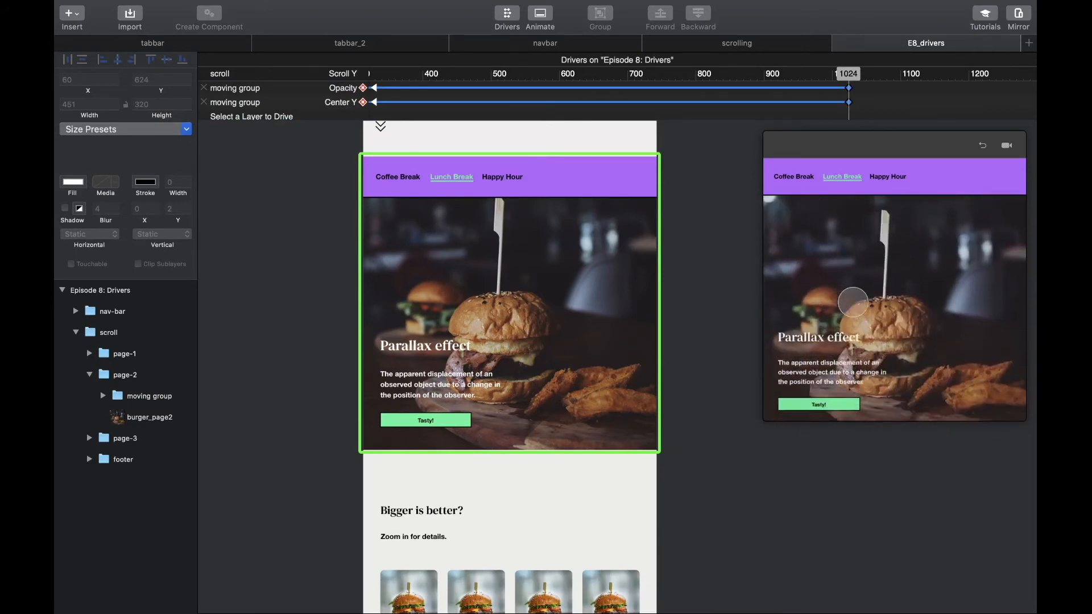
pyautogui.scroll(-2, 853, 302)
pyautogui.scroll(3, 853, 302)
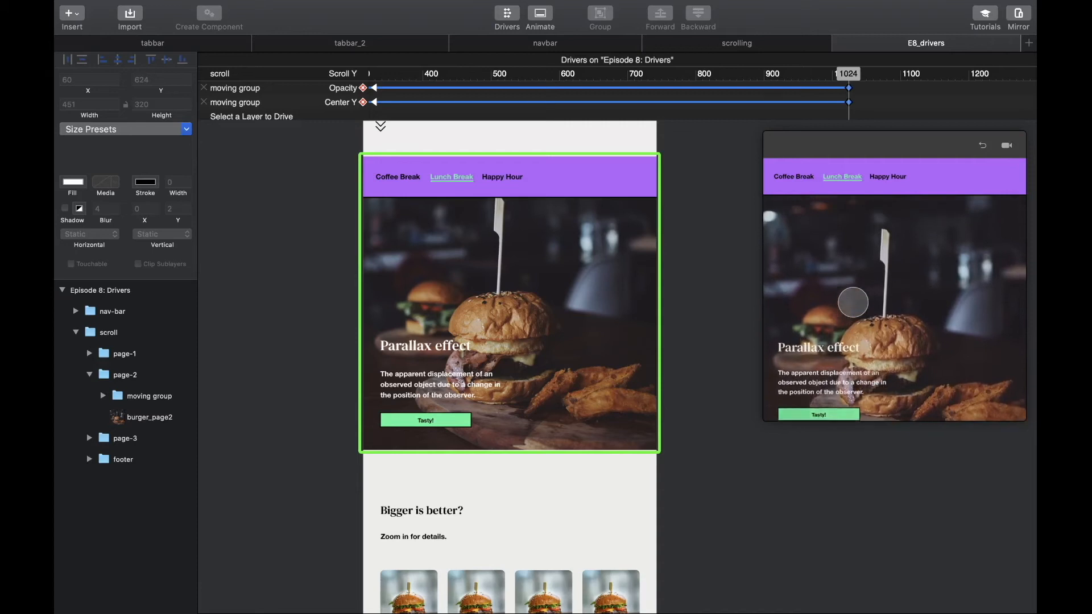
pyautogui.scroll(-4, 854, 302)
pyautogui.scroll(-1, 854, 302)
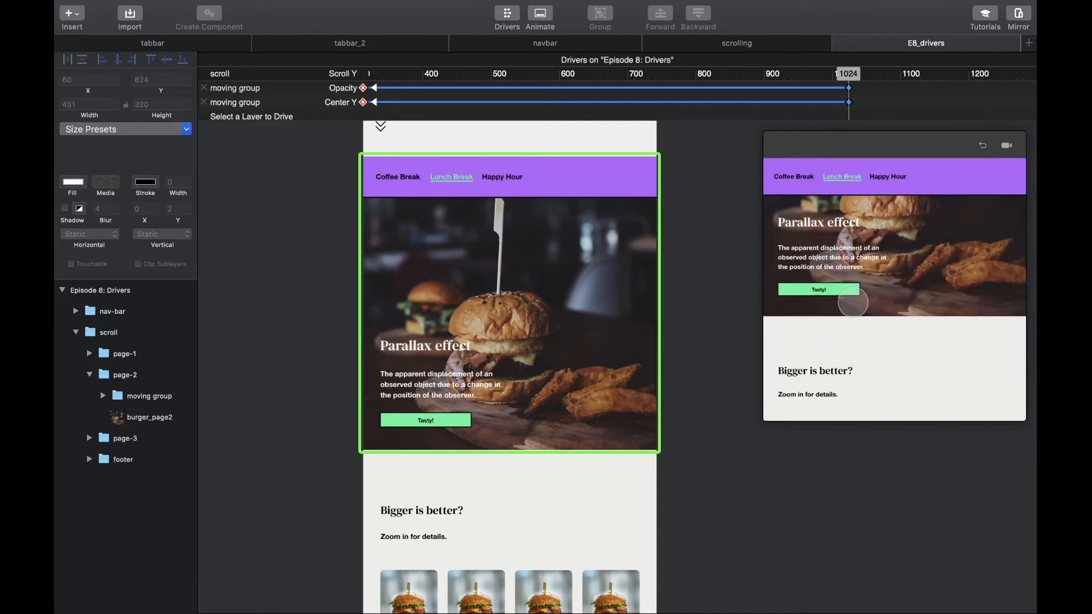
pyautogui.scroll(-5, 854, 302)
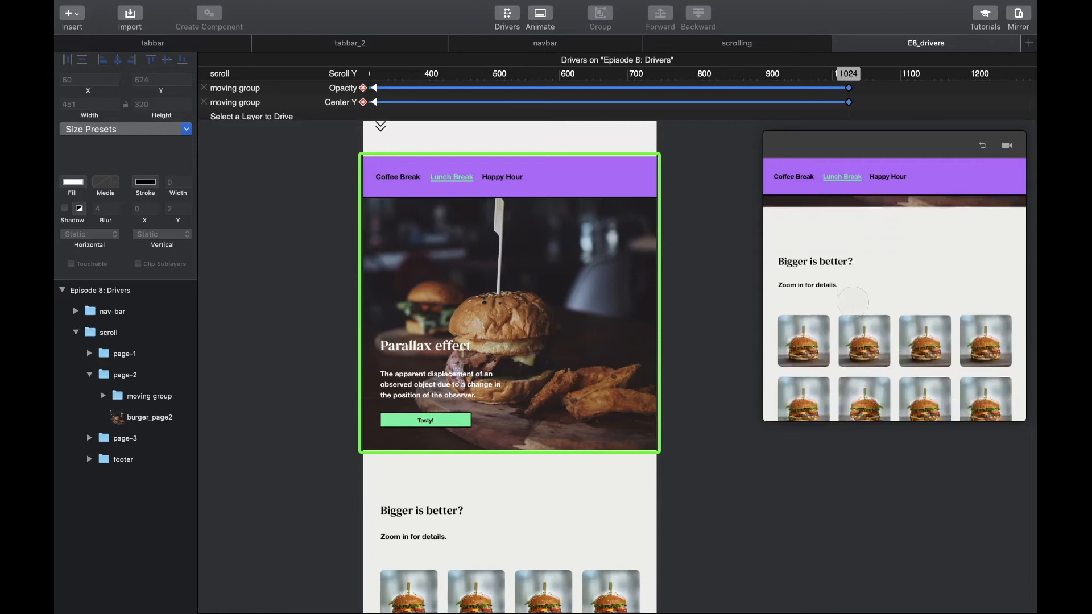
pyautogui.scroll(-2, 853, 303)
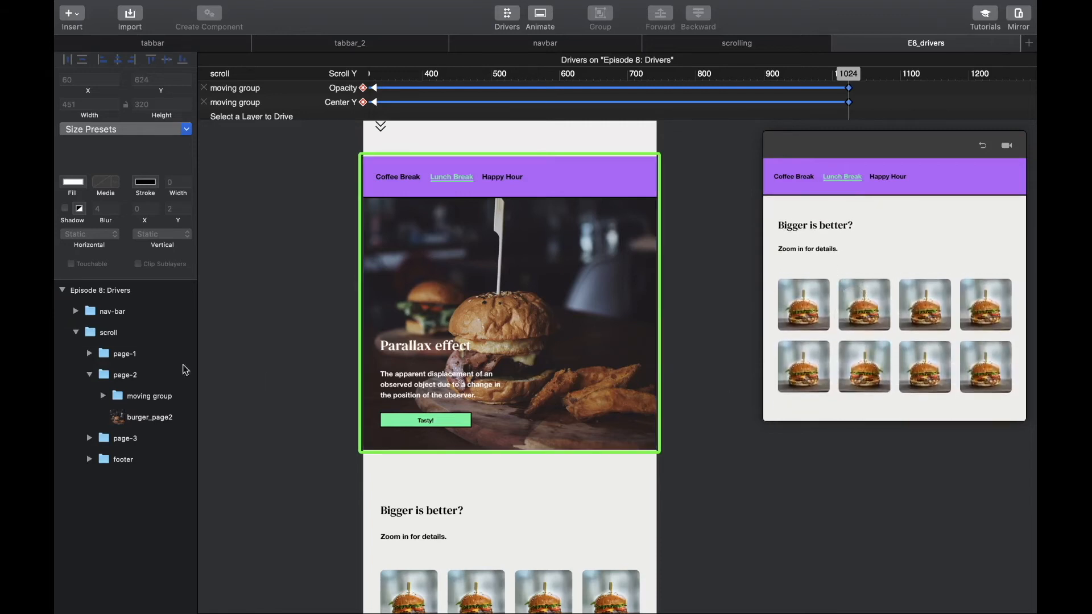
# Collapse page-2 in the layer list and expand page-3 and its gallery group to show the burger images
pyautogui.click(89, 375)
pyautogui.click(91, 397)
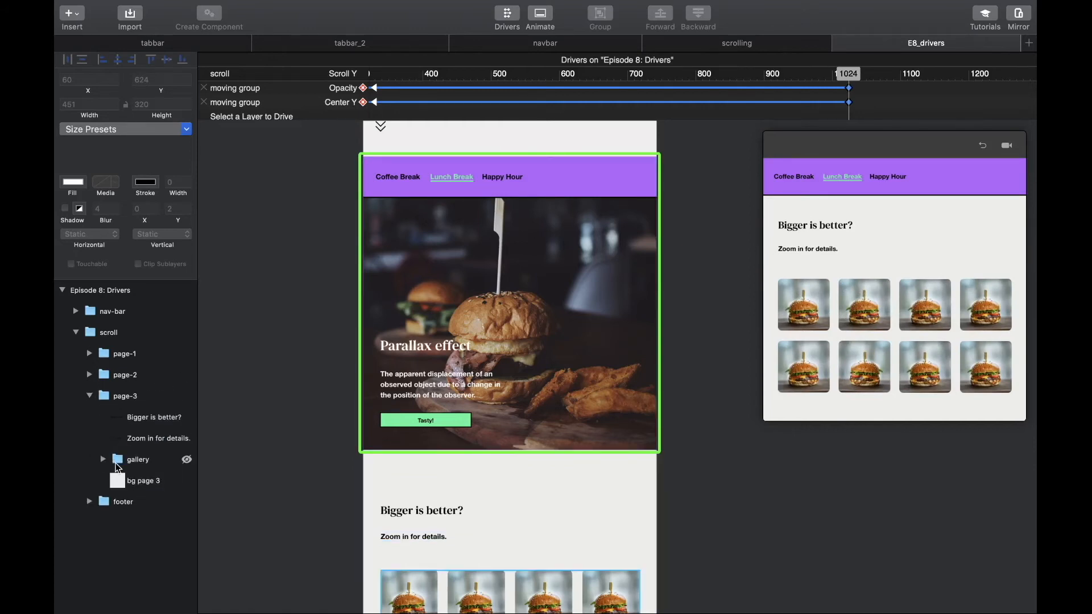
pyautogui.click(114, 463)
pyautogui.click(103, 459)
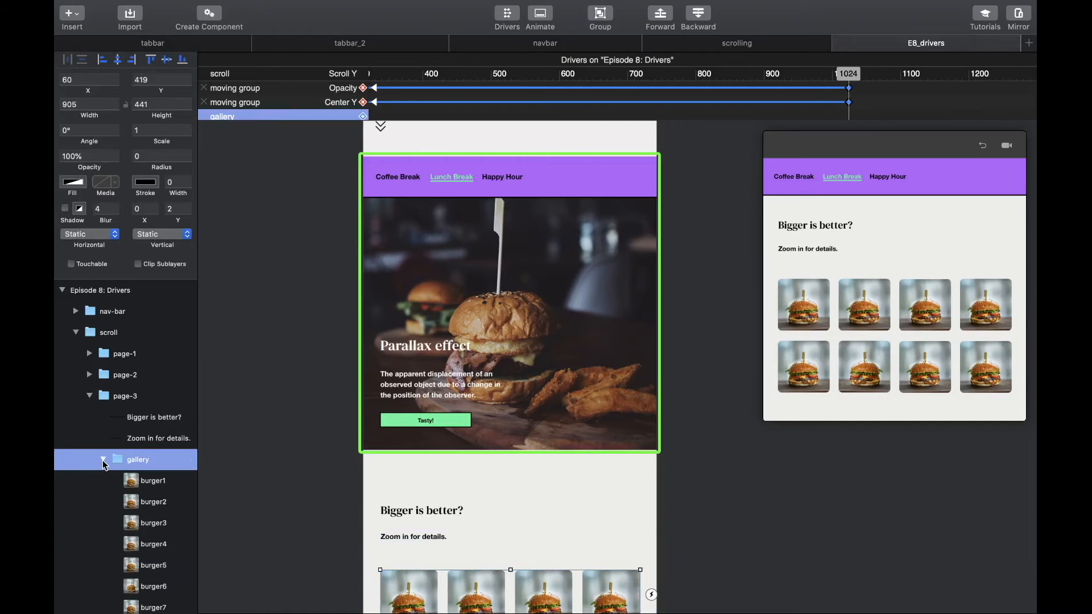
pyautogui.scroll(-3, 120, 493)
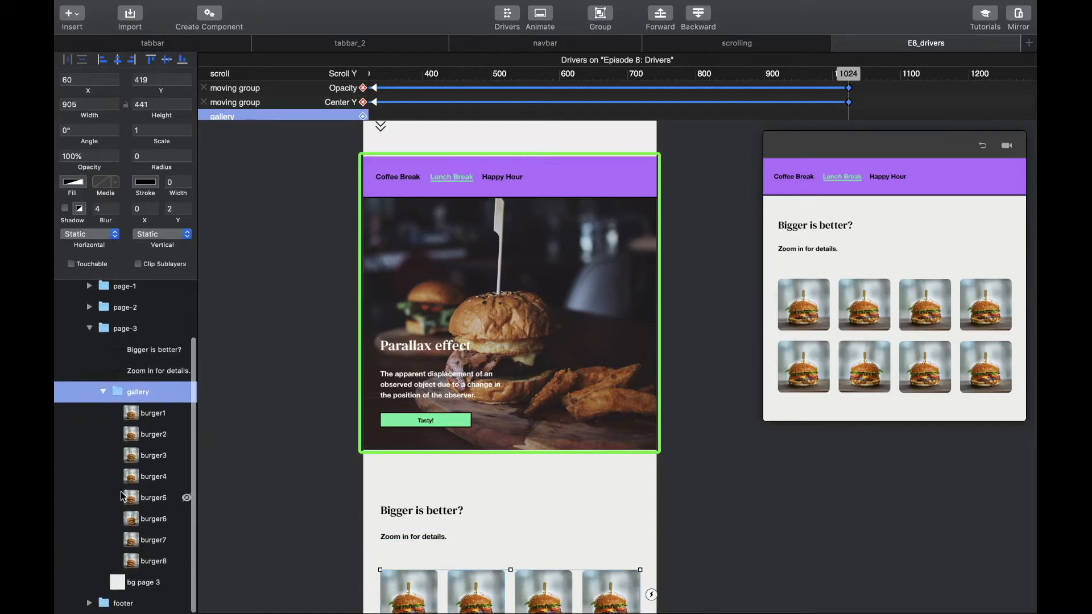
# Select the gallery layers burger1 to burger8 one after another to examine where each image sits on the canvas
pyautogui.click(142, 417)
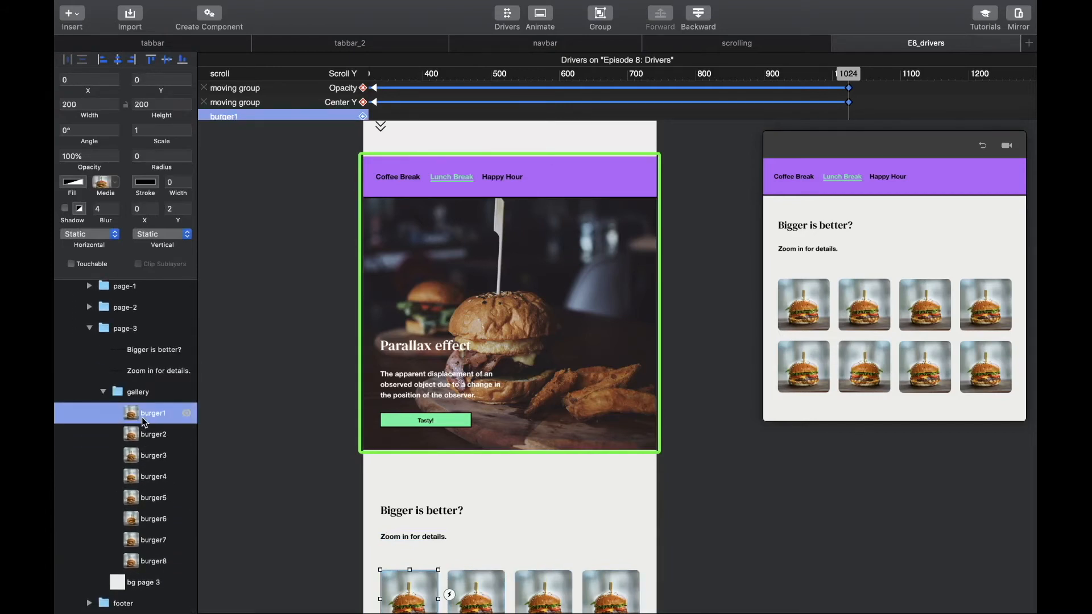
pyautogui.scroll(-5, 314, 518)
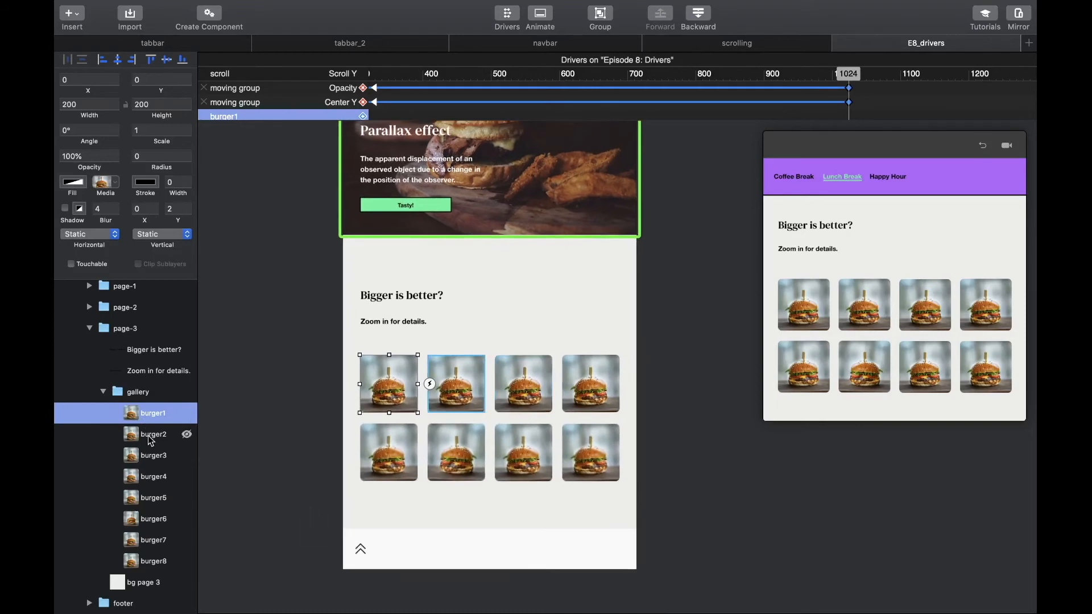
pyautogui.click(146, 438)
pyautogui.click(147, 458)
pyautogui.click(146, 482)
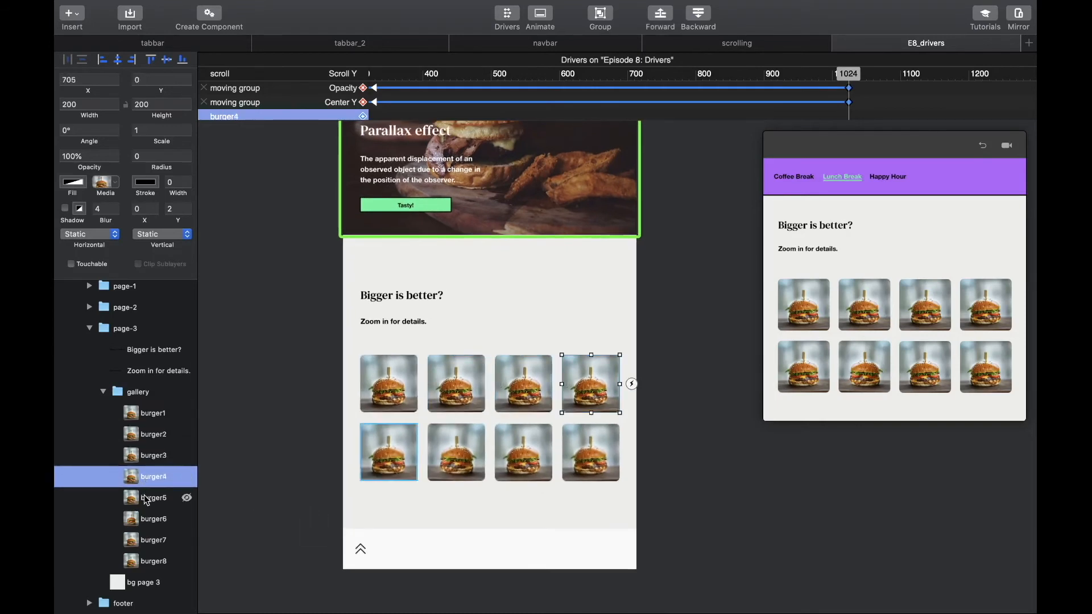
pyautogui.click(146, 502)
pyautogui.click(148, 522)
pyautogui.click(148, 545)
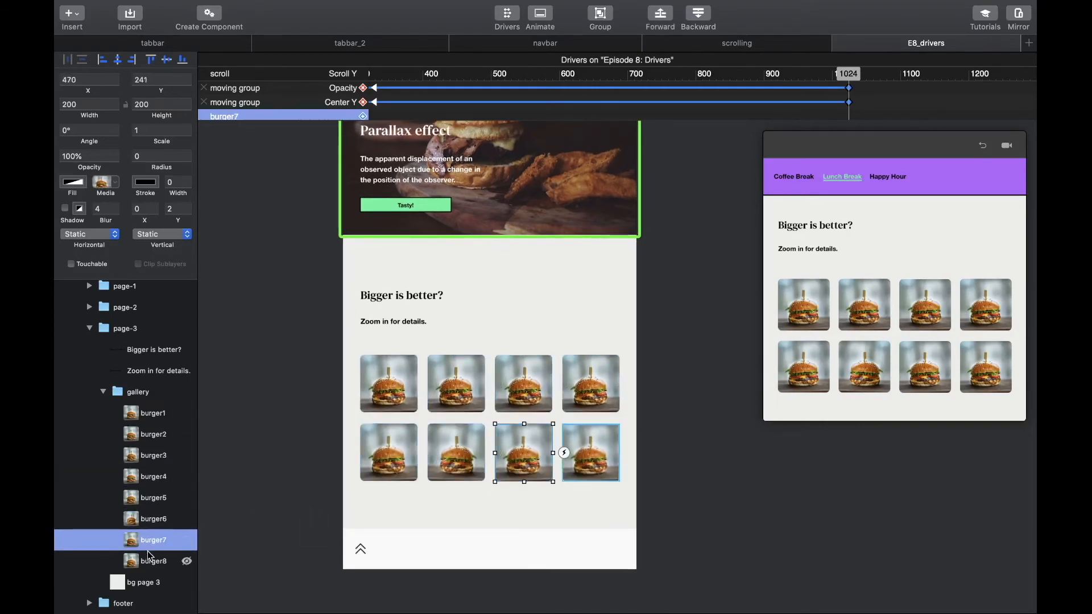
pyautogui.click(150, 559)
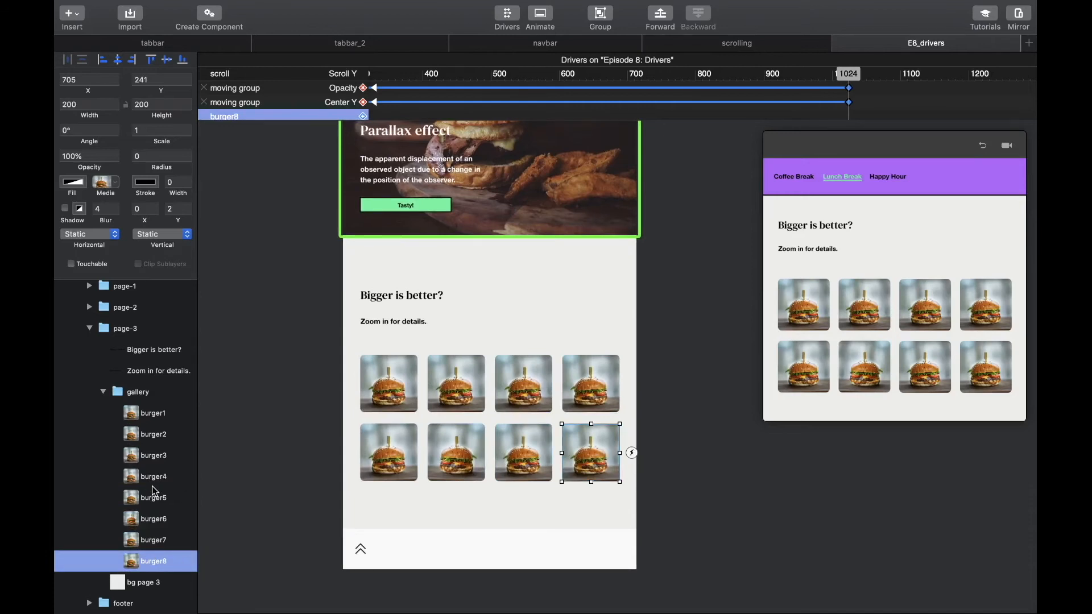
# Add an Opacity driver to burger1 at scroll position 1024 and set its opacity there to 0%
pyautogui.click(136, 421)
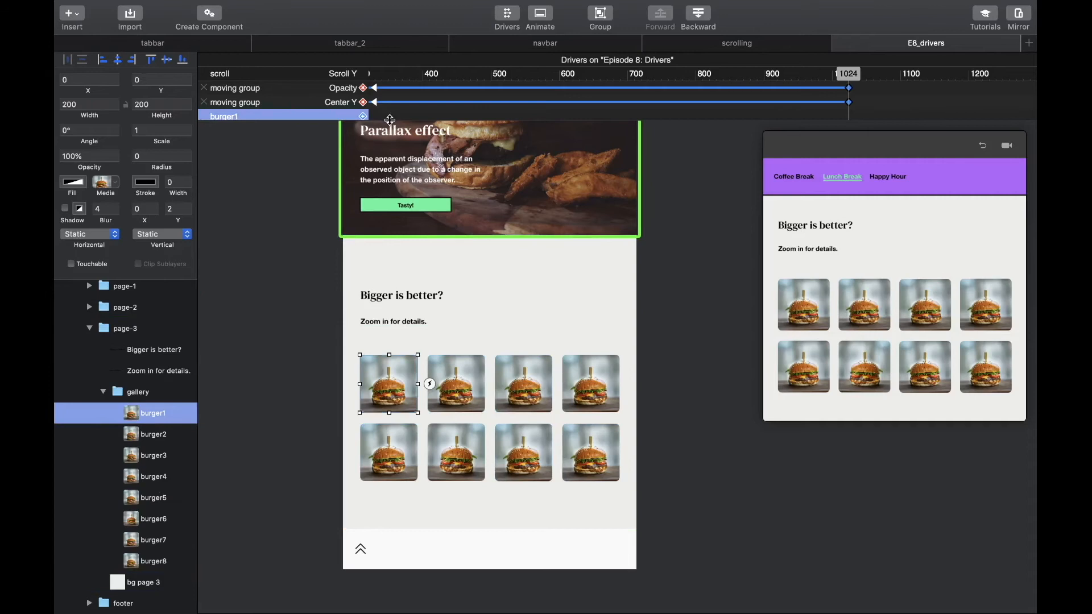
pyautogui.moveTo(389, 119); pyautogui.dragTo(394, 156)
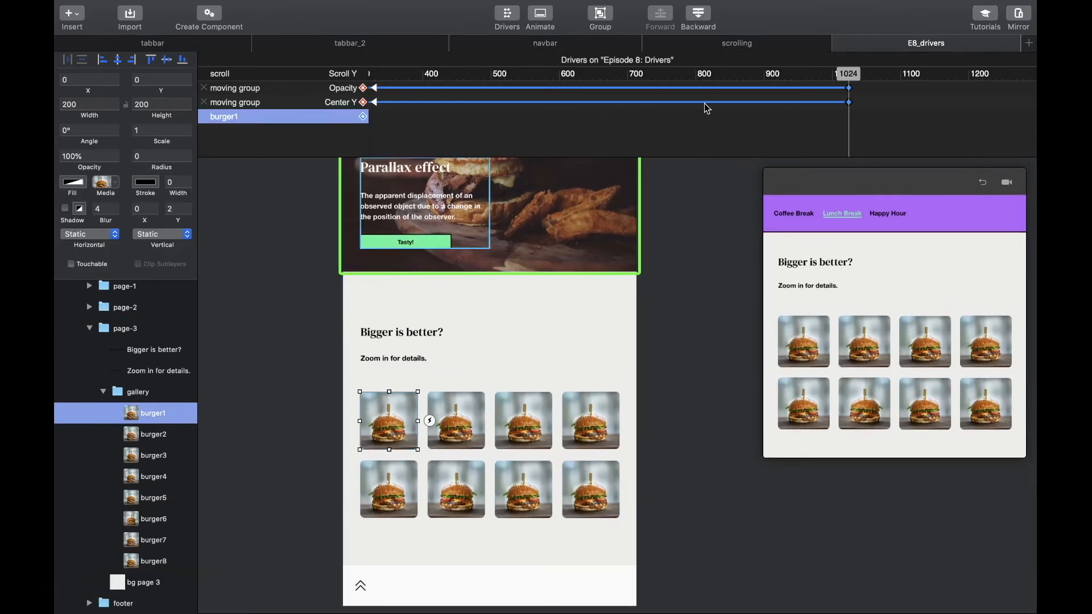
pyautogui.hscroll(5, 706, 109)
pyautogui.hscroll(1, 707, 108)
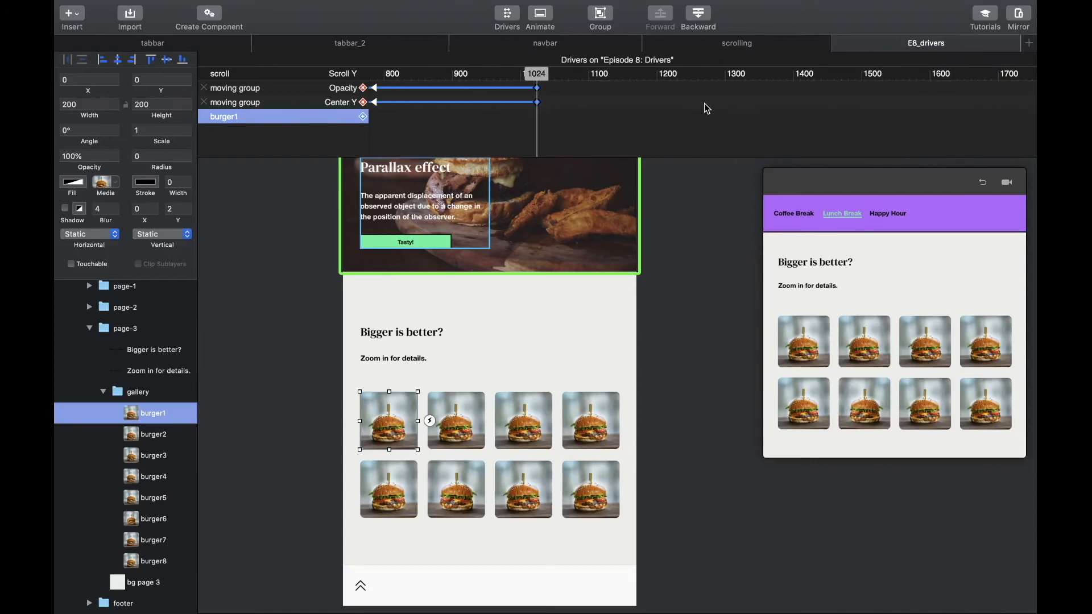
pyautogui.click(363, 117)
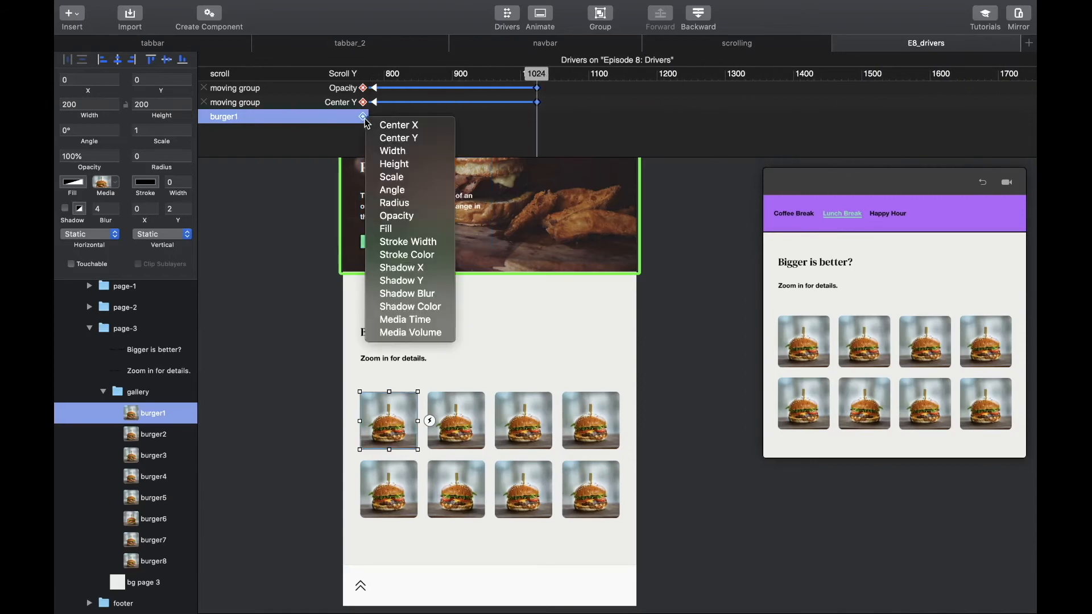
pyautogui.click(414, 216)
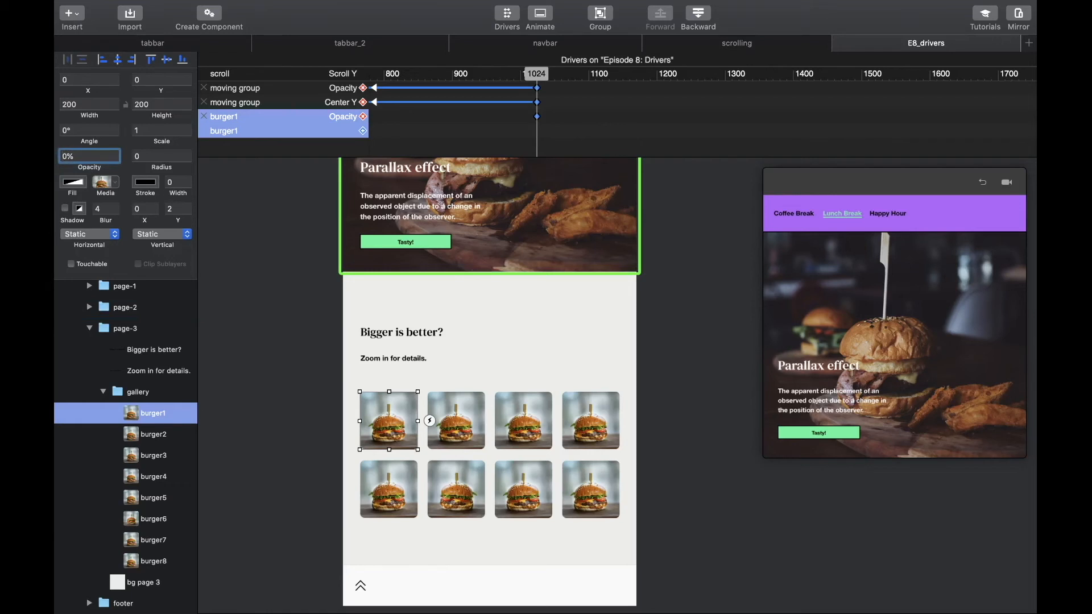
pyautogui.press('Return')
# At scroll position 2000, set burger1's opacity to 100%
pyautogui.moveTo(539, 79); pyautogui.dragTo(1005, 84)
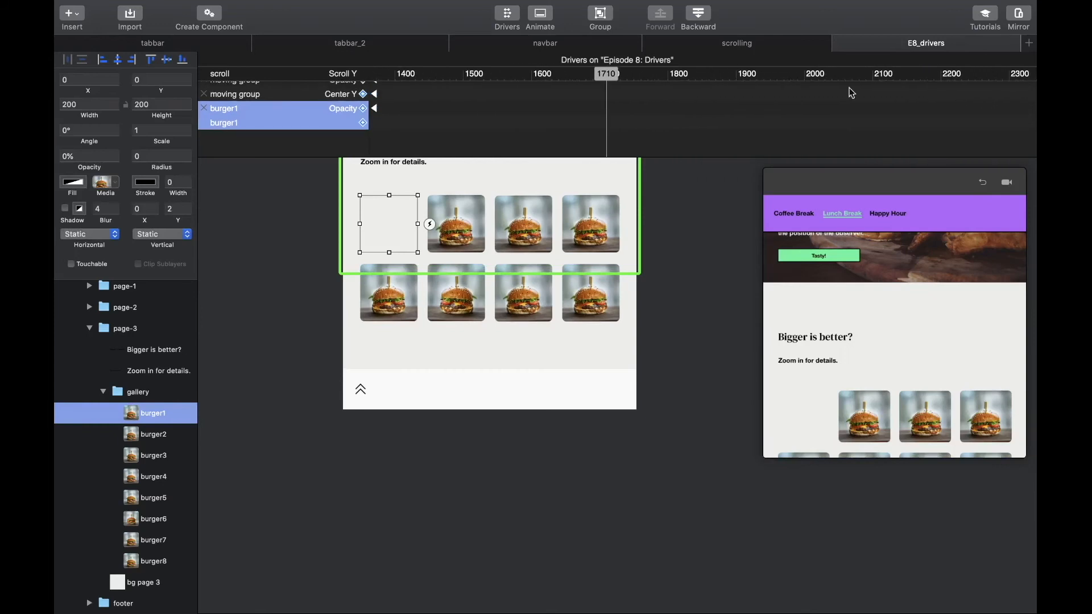
pyautogui.moveTo(606, 75); pyautogui.dragTo(803, 83)
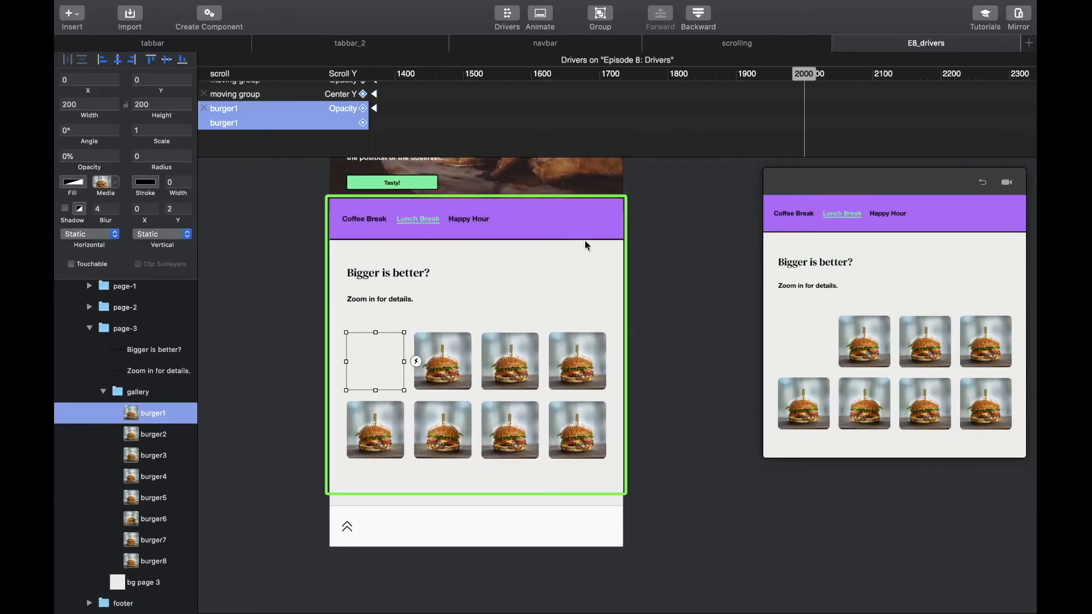
pyautogui.click(60, 156)
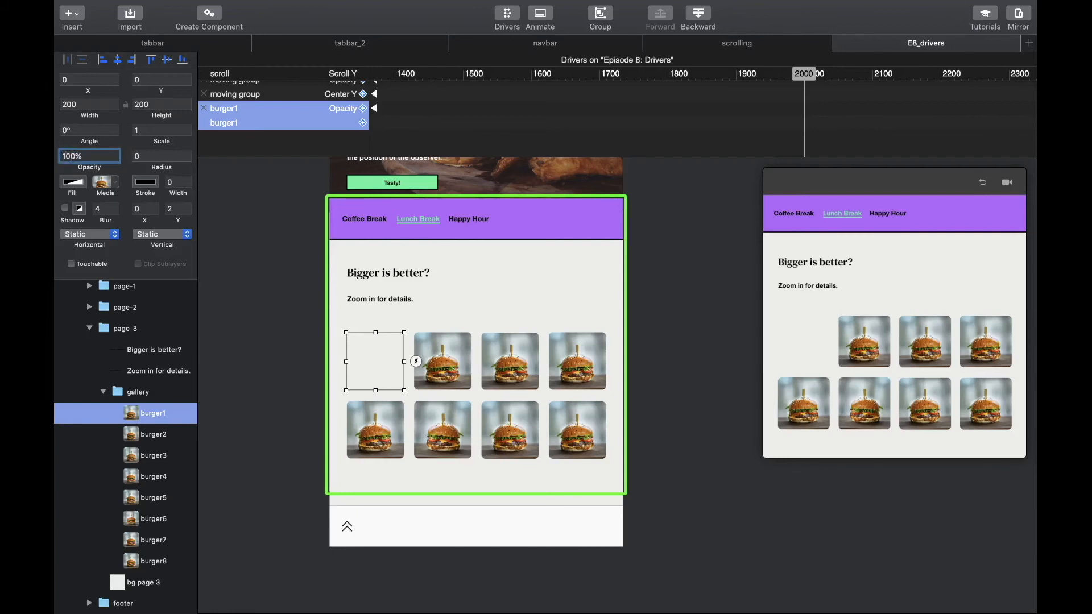
pyautogui.write('10')
pyautogui.press('Return')
# Scroll the preview back and forth around the burger gallery to check burger1's fade-in
pyautogui.scroll(3, 875, 365)
pyautogui.scroll(-4, 875, 366)
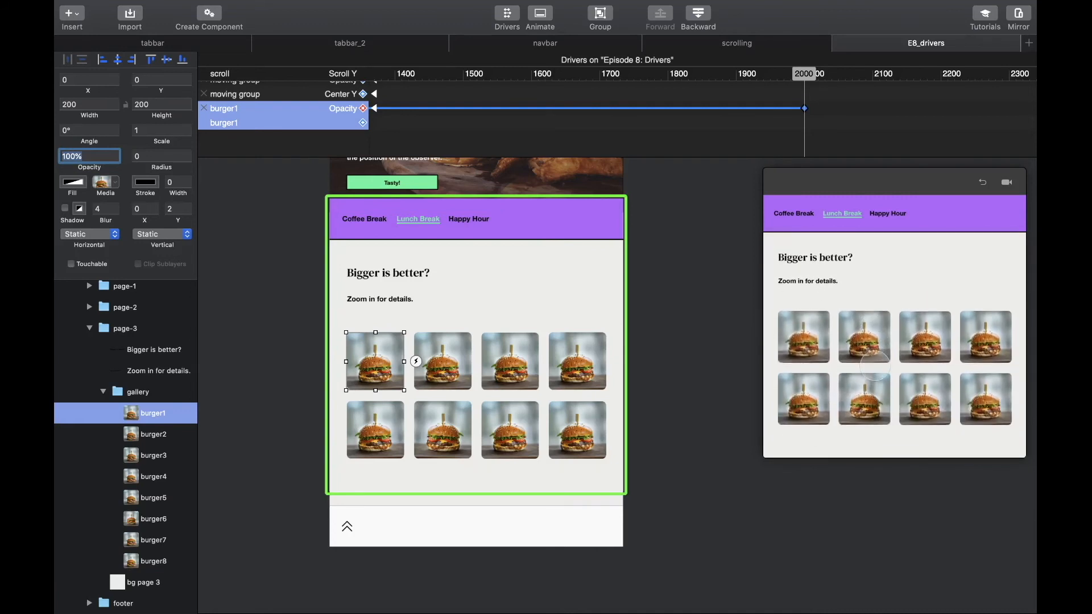
pyautogui.scroll(2, 876, 364)
pyautogui.scroll(-3, 876, 363)
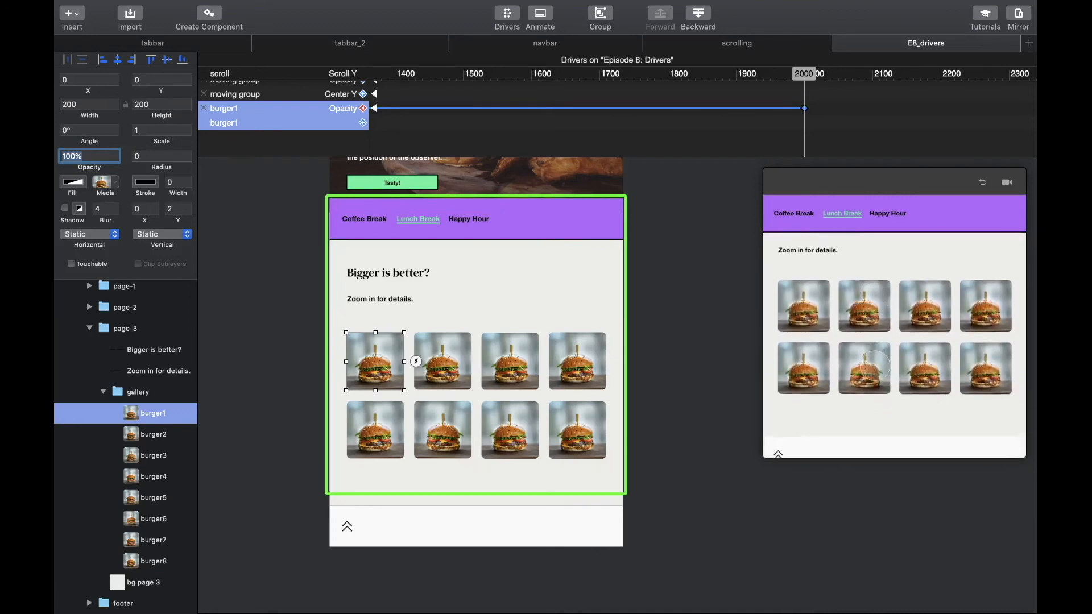
pyautogui.scroll(3, 875, 365)
pyautogui.scroll(-2, 874, 365)
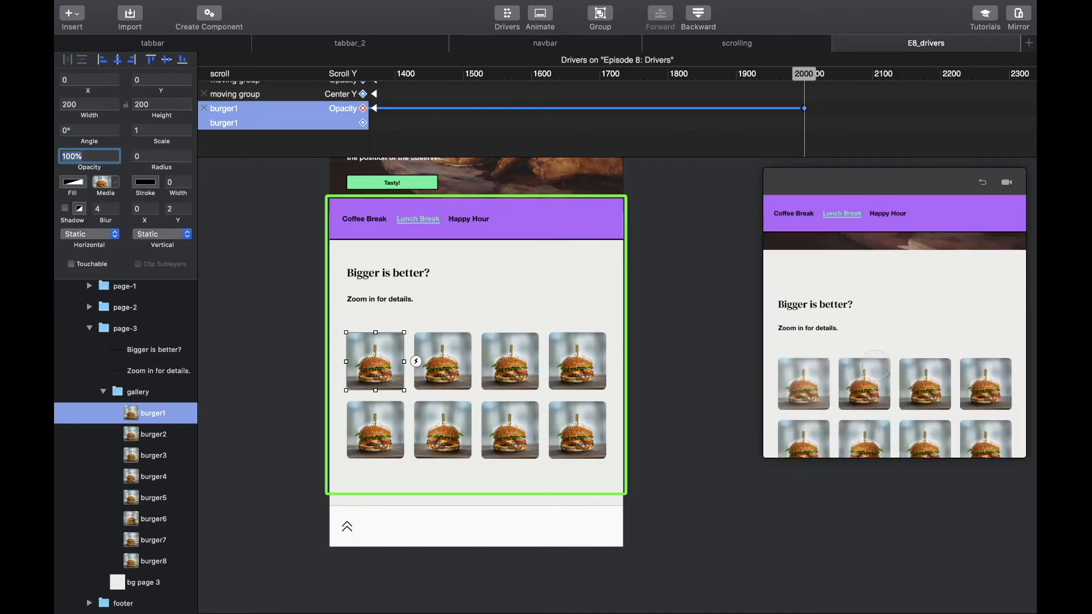
pyautogui.scroll(-2, 875, 364)
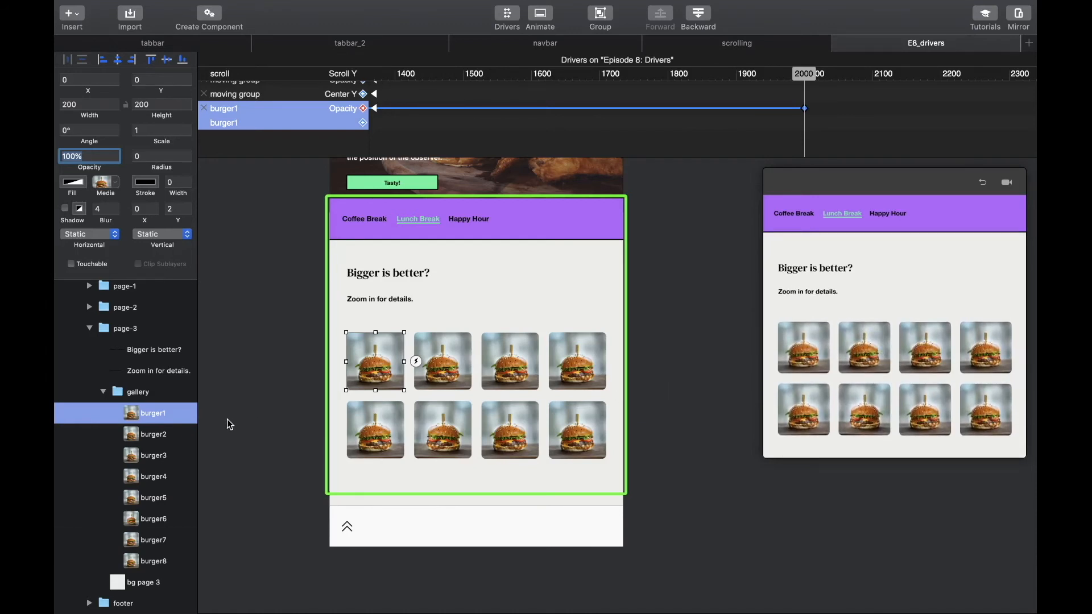
# Add an Opacity driver to the gallery layers burger2 through burger8 together at scroll position 1024
pyautogui.hscroll(-5, 560, 95)
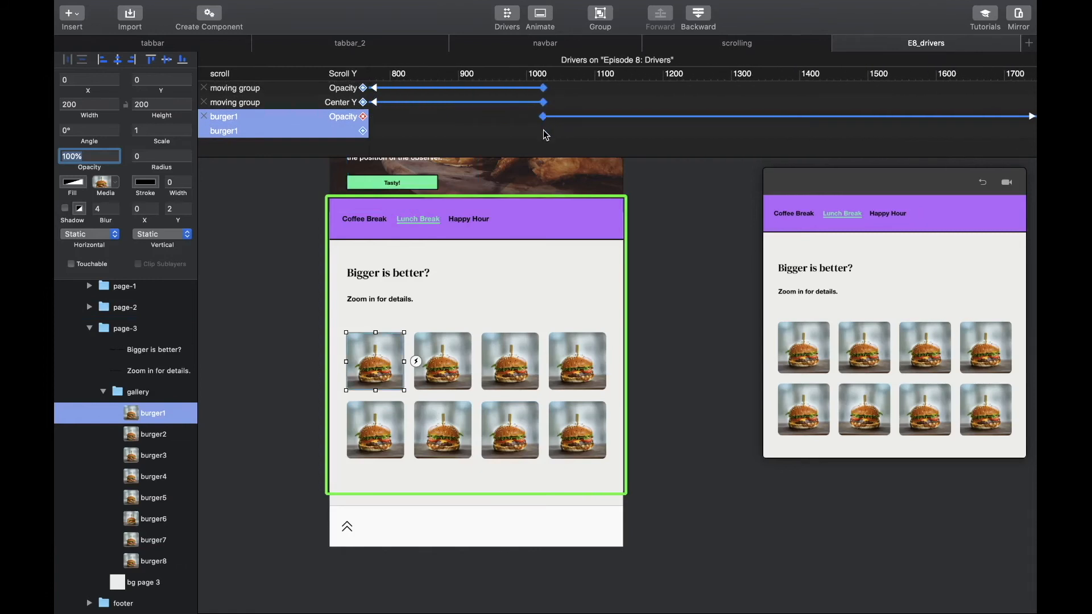
pyautogui.click(144, 436)
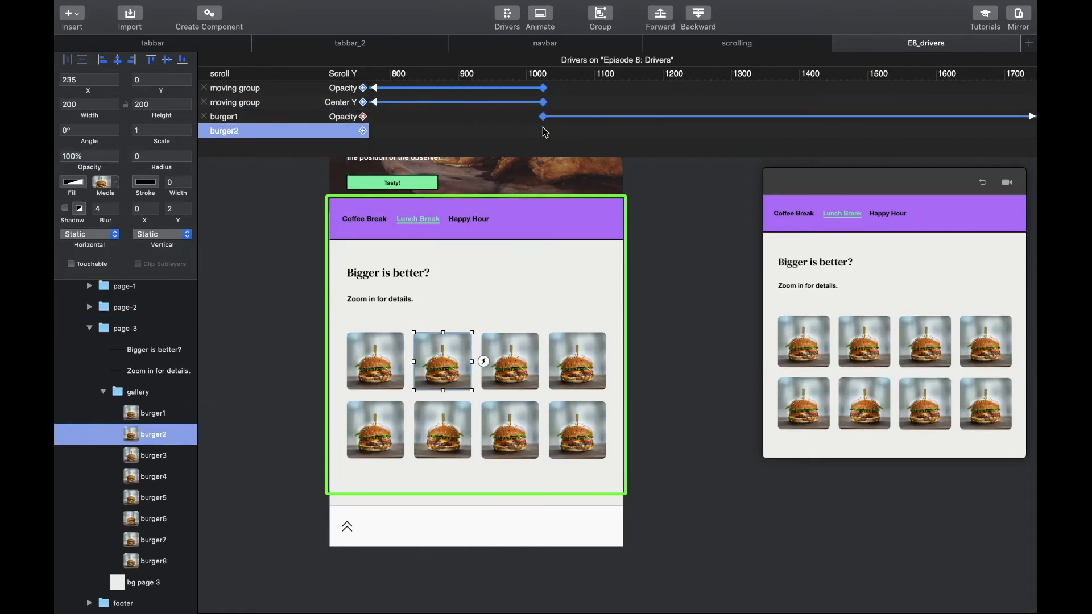
pyautogui.click(543, 77)
pyautogui.click(362, 132)
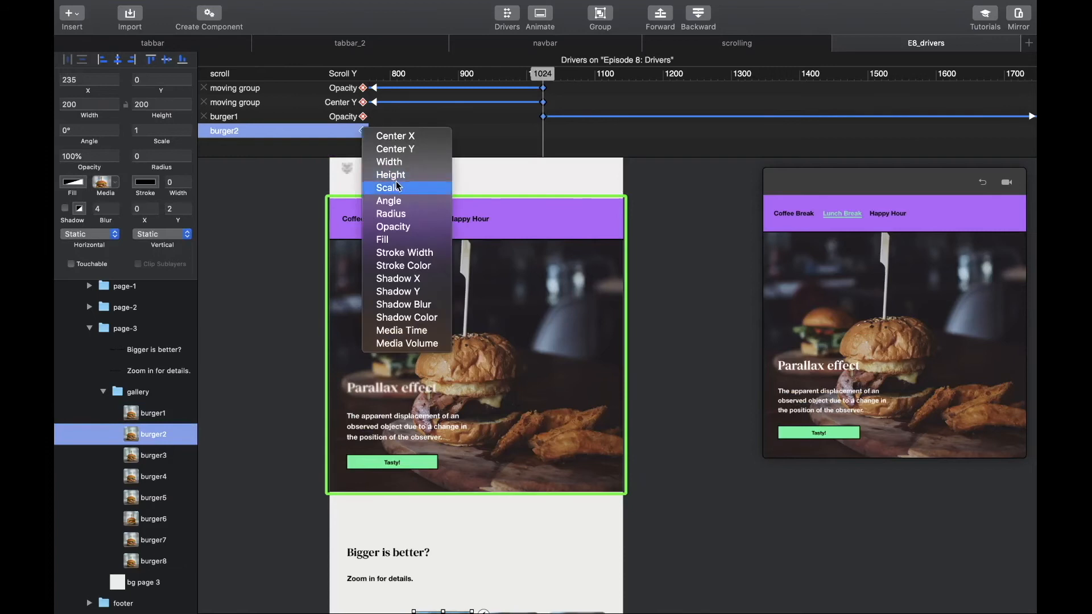
pyautogui.click(254, 383)
pyautogui.keyDown('shift'); pyautogui.click(156, 563); pyautogui.keyUp('shift')
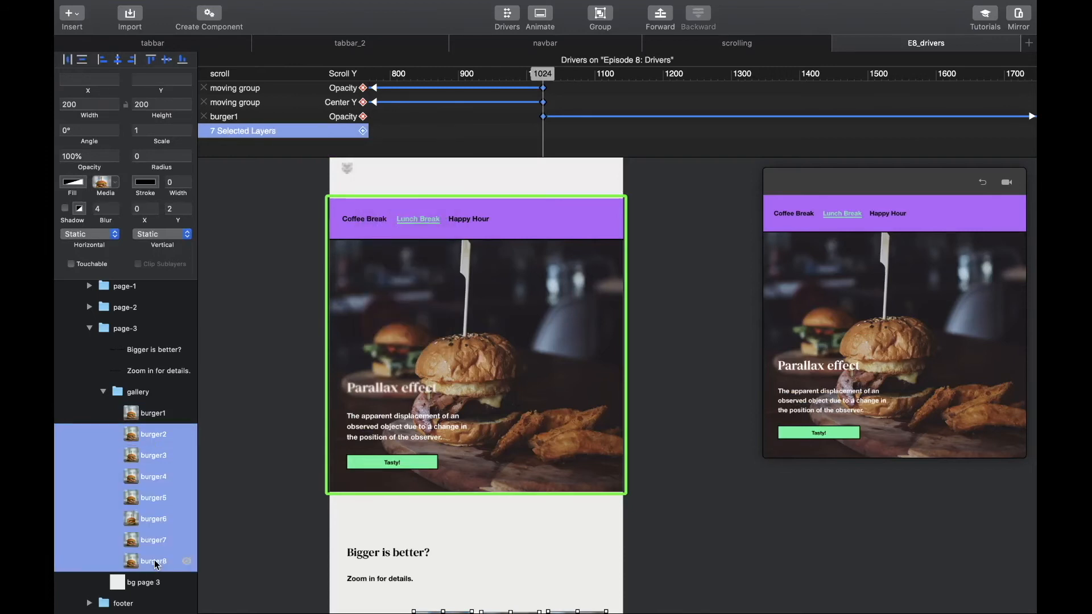
pyautogui.click(362, 132)
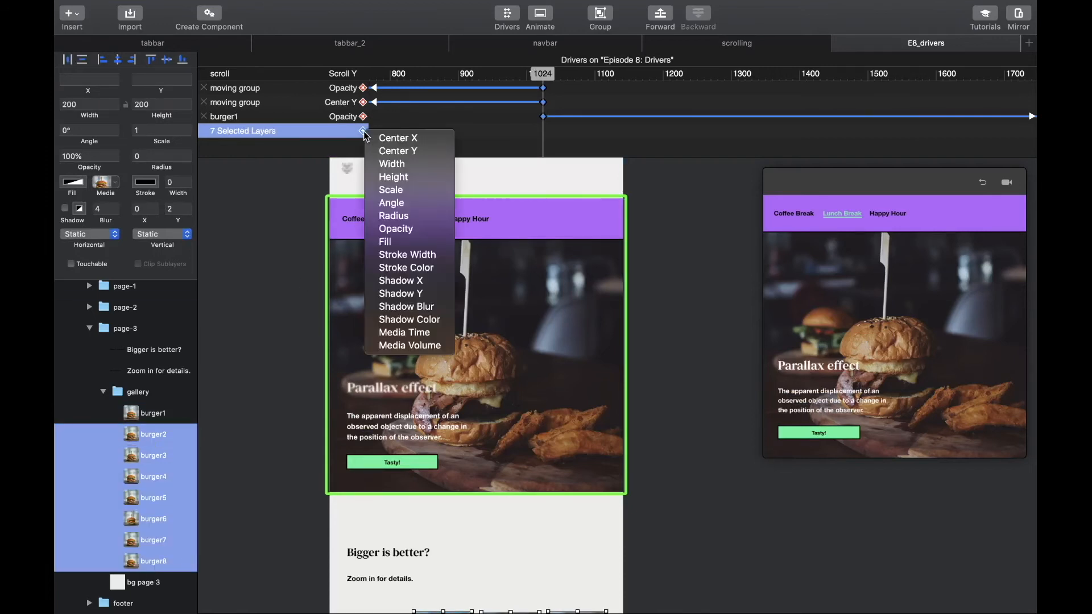
pyautogui.click(400, 233)
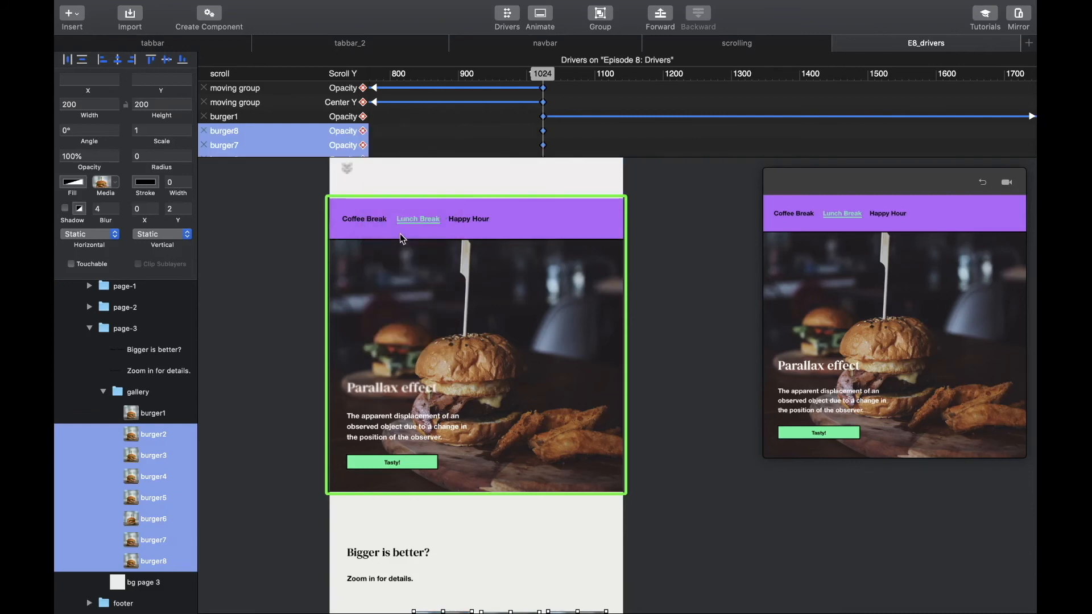
# Set the opacity of burger2 through burger8 to 0% at scroll position 1024
pyautogui.scroll(-3, 308, 137)
pyautogui.scroll(-1, 273, 145)
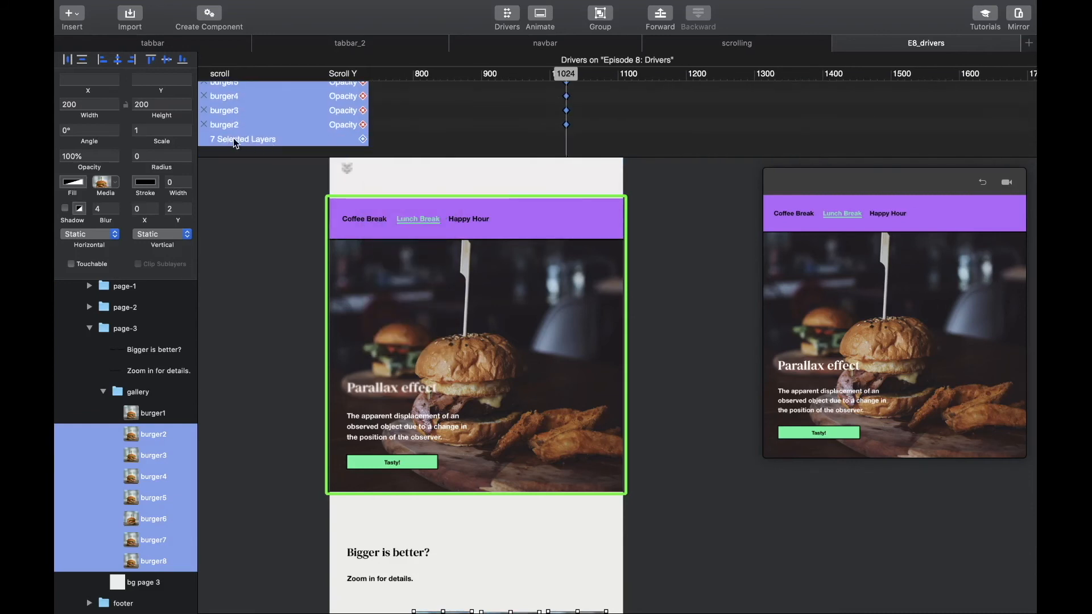
pyautogui.scroll(5, 243, 142)
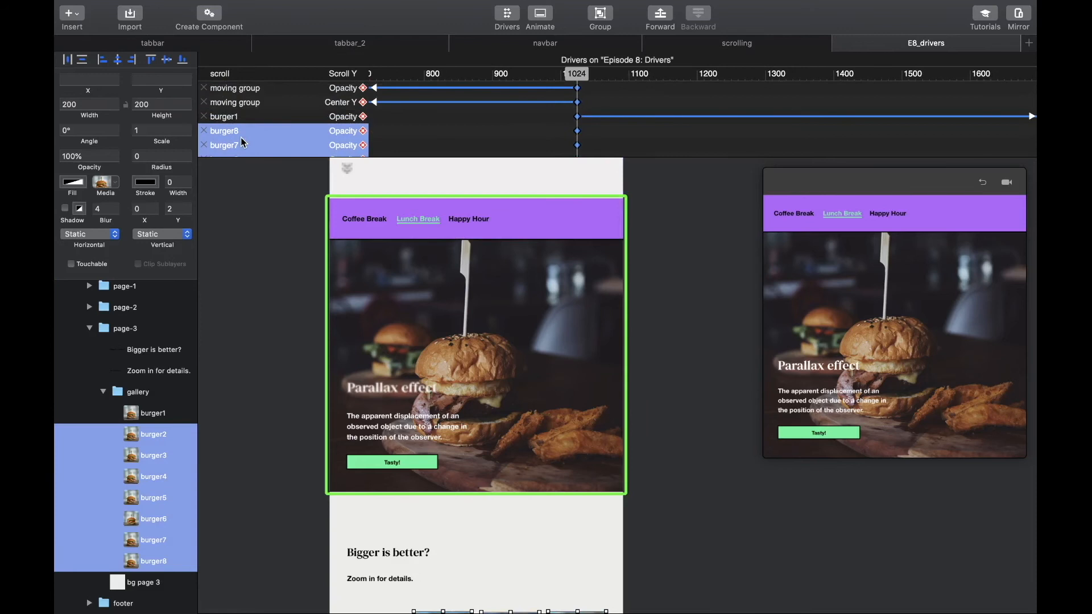
pyautogui.scroll(-1, 243, 142)
pyautogui.click(73, 157)
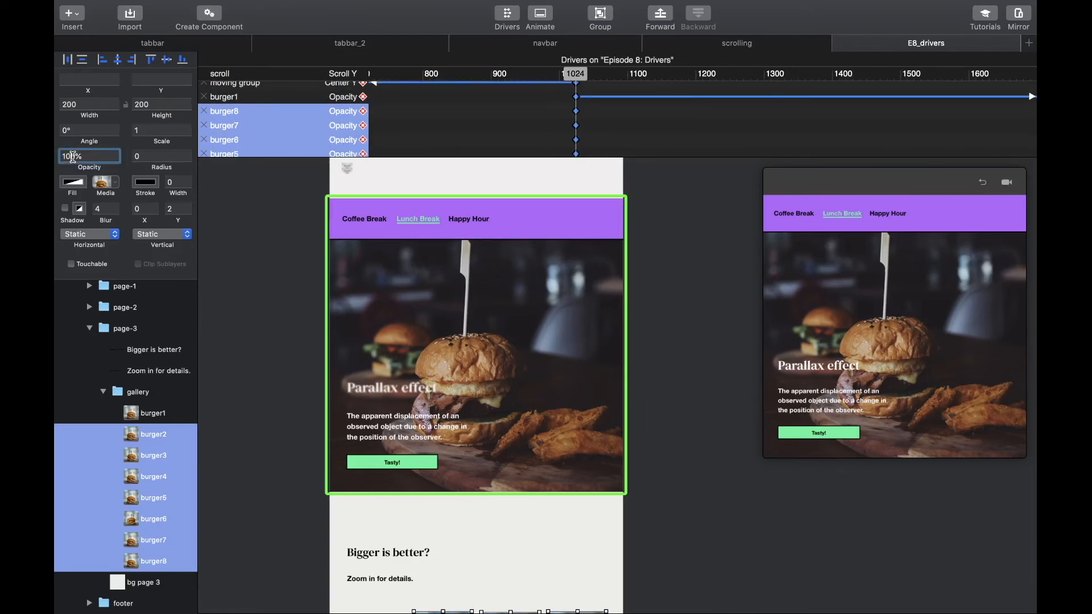
# At scroll position 2000, set the opacity of burger2 through burger8 to 100%
pyautogui.scroll(1, 563, 105)
pyautogui.hscroll(2, 563, 105)
pyautogui.moveTo(520, 74); pyautogui.dragTo(973, 117)
pyautogui.hscroll(2, 974, 119)
pyautogui.hscroll(3, 974, 119)
pyautogui.moveTo(707, 74); pyautogui.dragTo(928, 77)
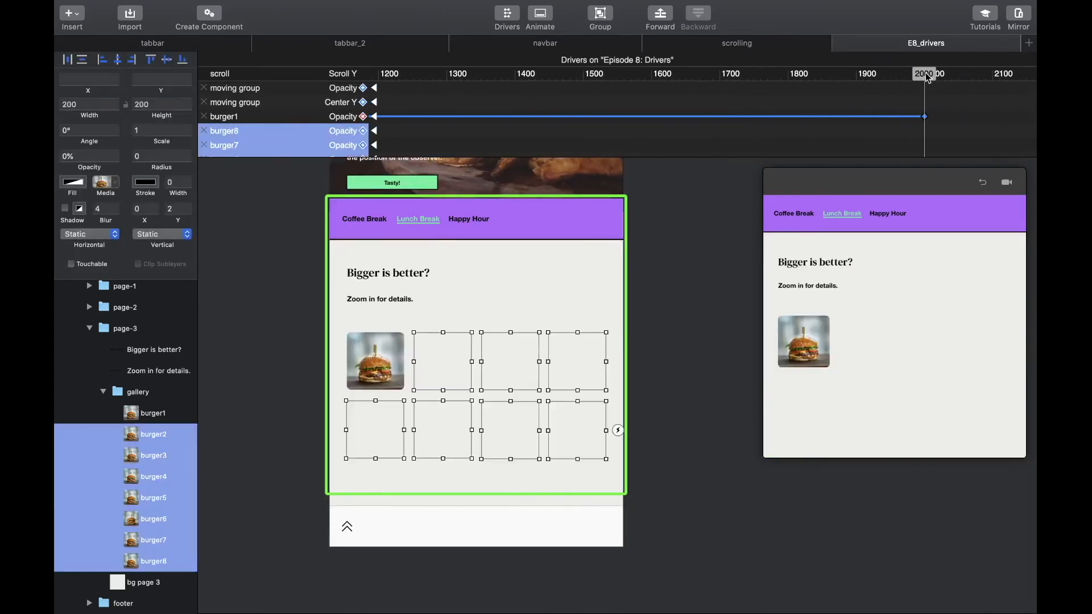
pyautogui.click(63, 156)
pyautogui.write('10')
pyautogui.press('Return')
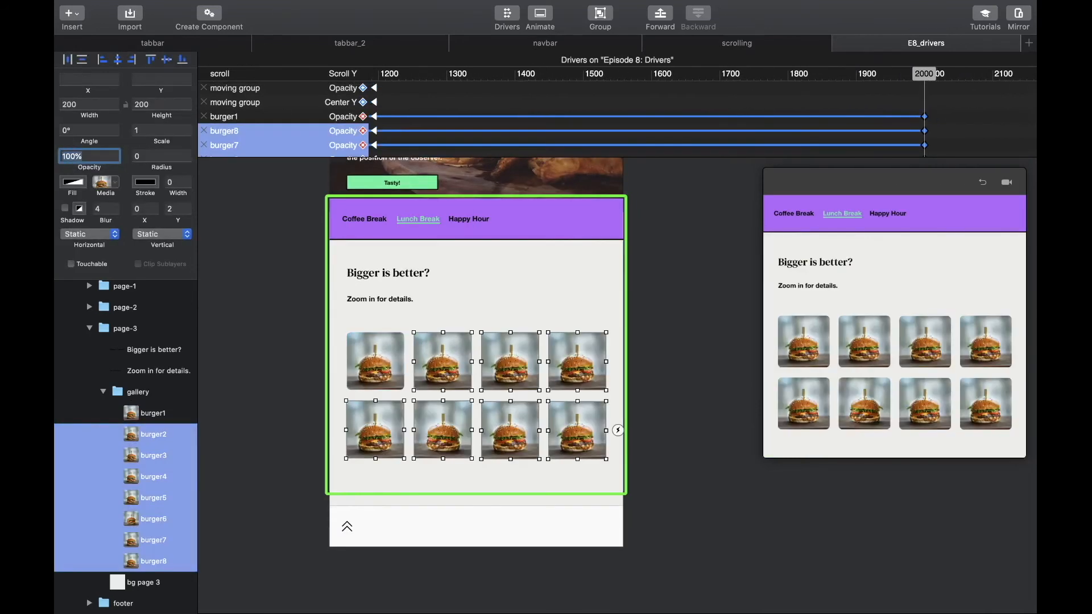
# Deselect the burger layers and scroll the preview up and down to check the whole gallery's fade-in
pyautogui.click(682, 473)
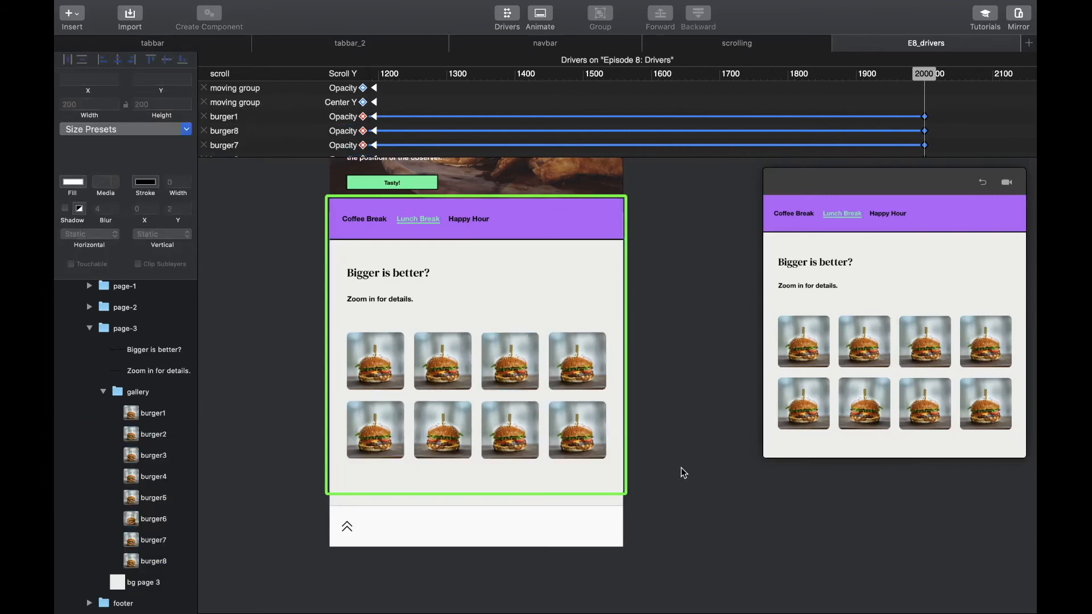
pyautogui.scroll(5, 884, 328)
pyautogui.scroll(-5, 883, 329)
pyautogui.scroll(6, 884, 328)
pyautogui.scroll(-4, 883, 329)
pyautogui.scroll(-2, 883, 328)
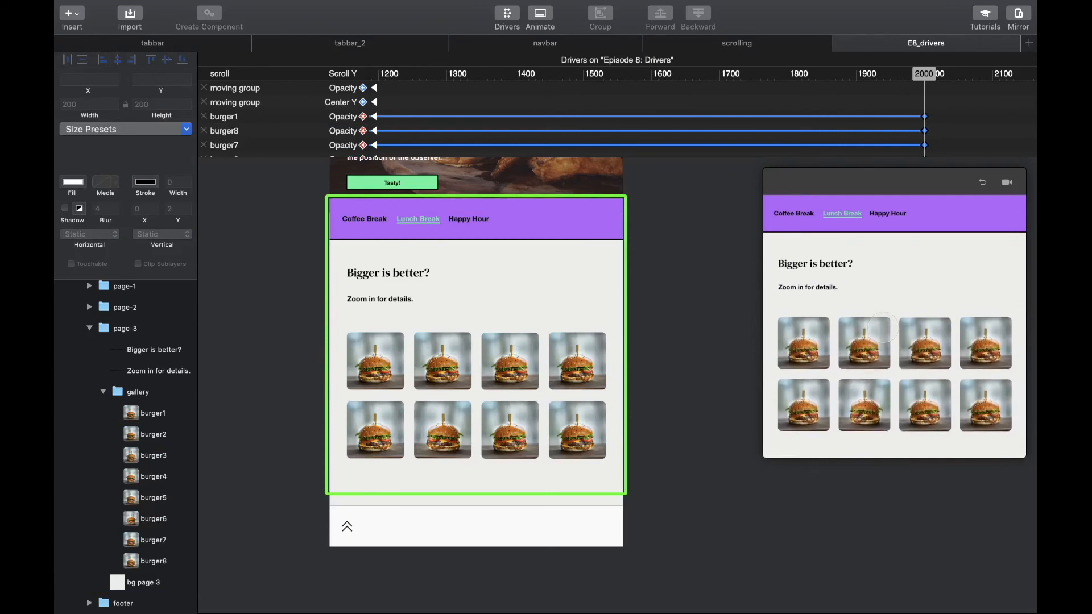
# Enlarge the driver timeline to show all burger rows and move burger2's starting opacity keyframe to scroll position 1123
pyautogui.moveTo(707, 157); pyautogui.dragTo(707, 246)
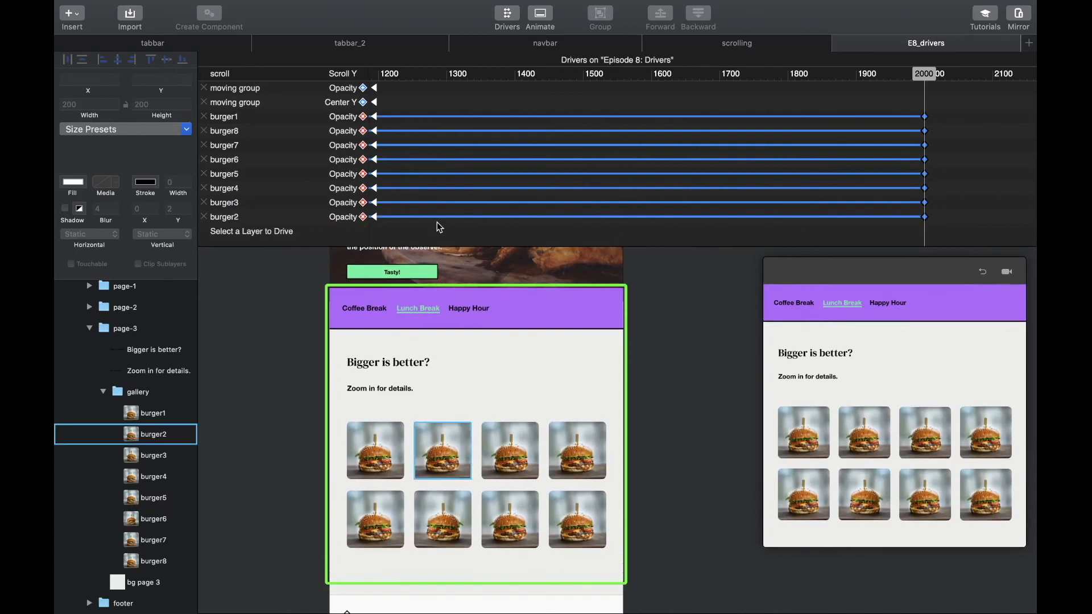
pyautogui.click(246, 217)
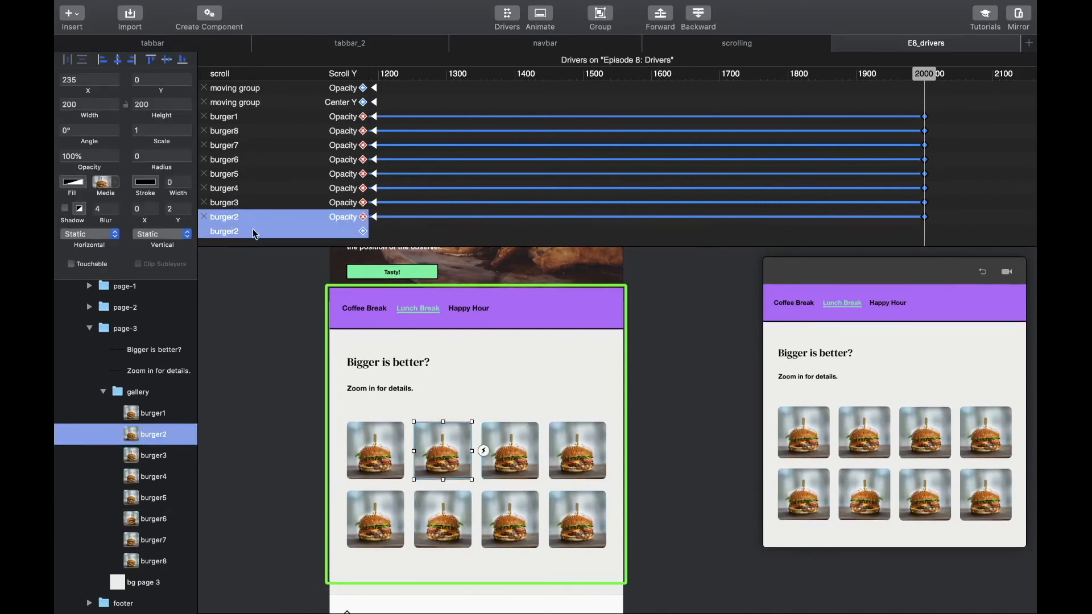
pyautogui.hscroll(-5, 442, 202)
pyautogui.hscroll(-2, 442, 202)
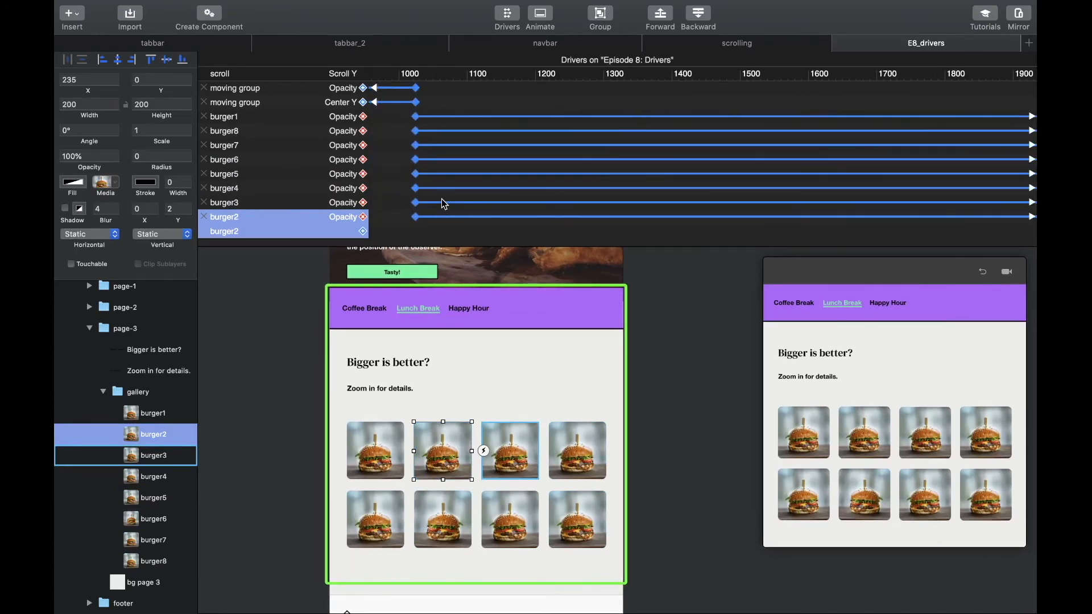
pyautogui.moveTo(416, 217); pyautogui.dragTo(484, 217)
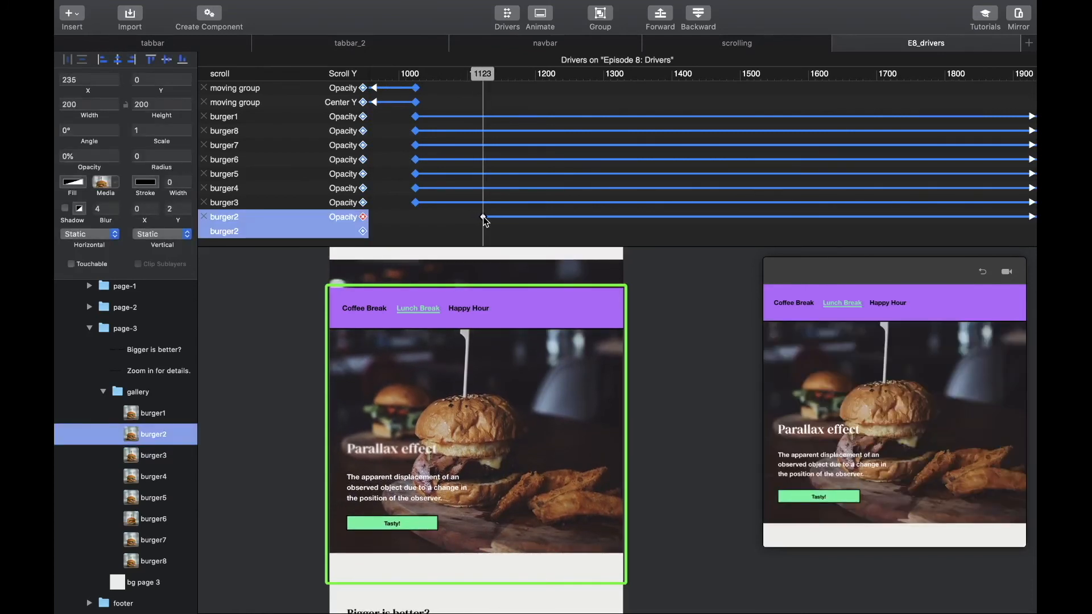
# Move the starting opacity keyframes of burger3 to scroll position 1244 and burger4 to 1367
pyautogui.click(244, 204)
pyautogui.moveTo(415, 202); pyautogui.dragTo(566, 203)
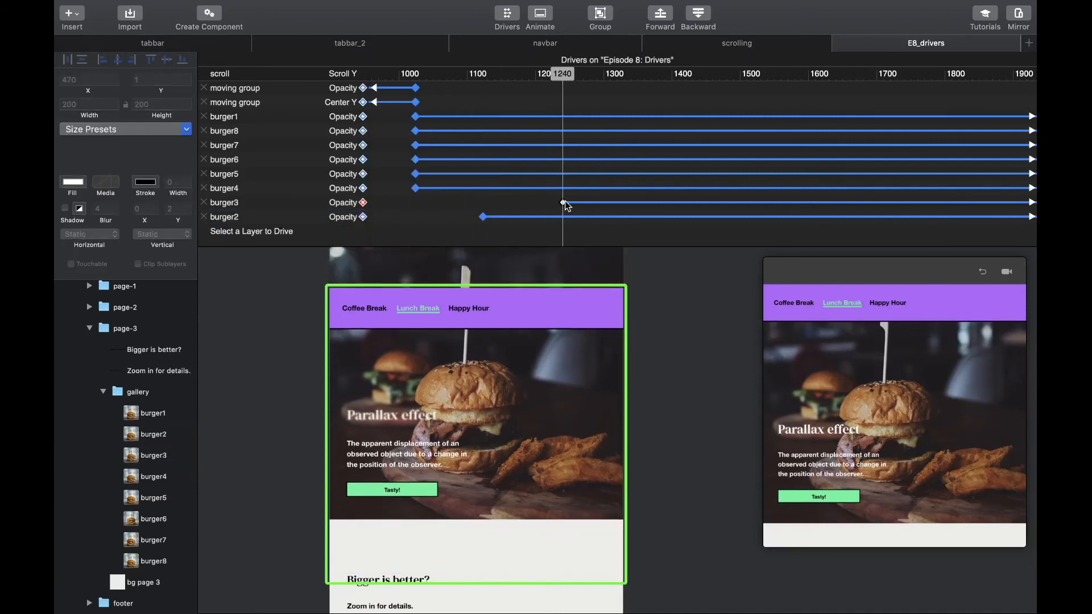
pyautogui.click(294, 191)
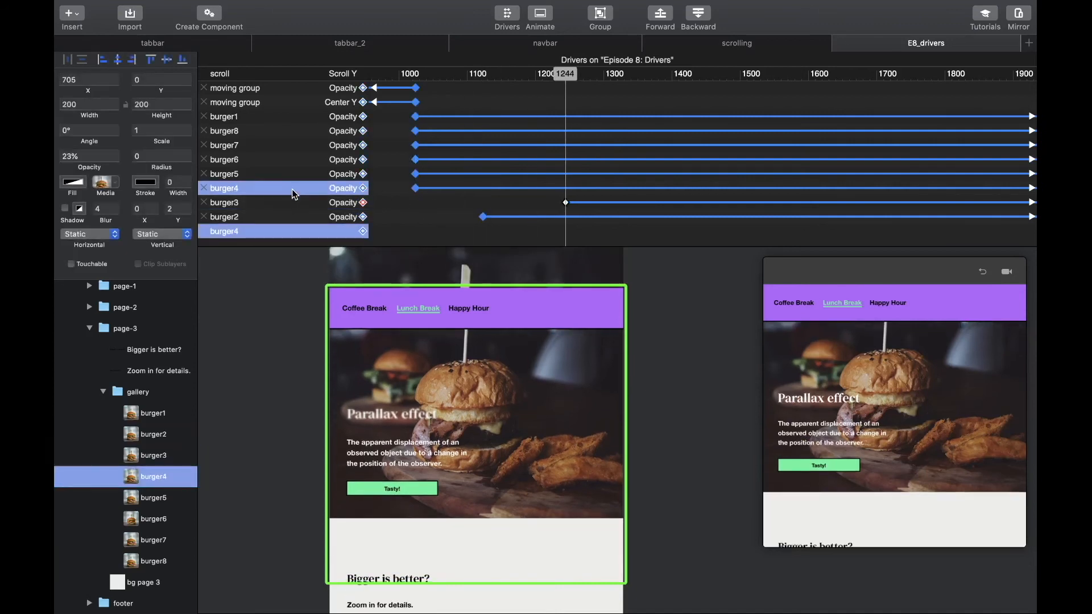
pyautogui.moveTo(412, 192); pyautogui.dragTo(649, 188)
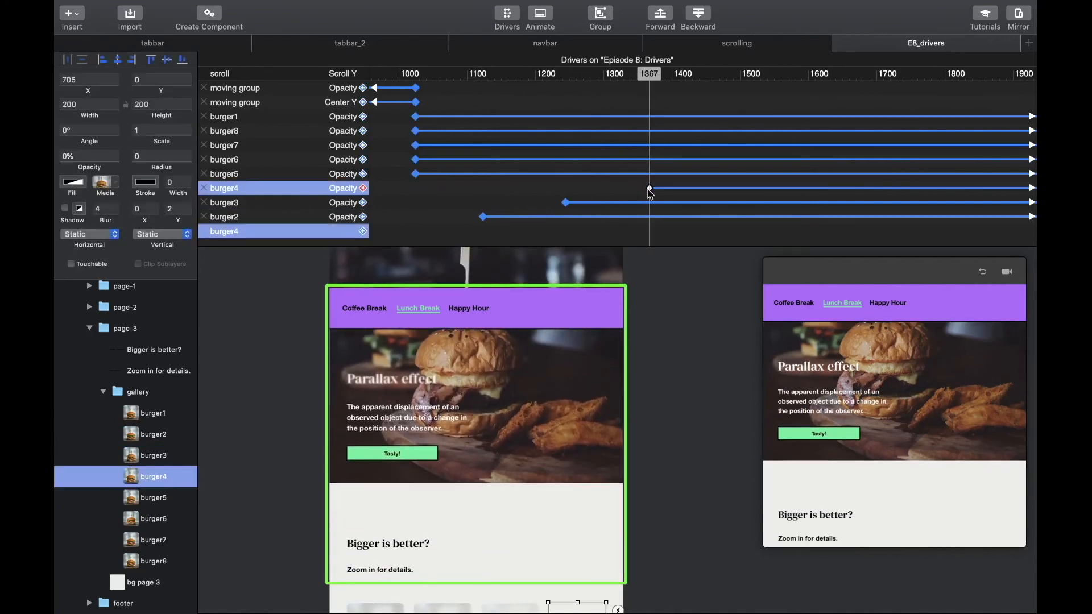
# Stagger the starting opacity keyframes of burger5, burger6 and burger7 at scroll positions 1490, 1611 and 1738
pyautogui.click(330, 177)
pyautogui.moveTo(411, 175); pyautogui.dragTo(733, 176)
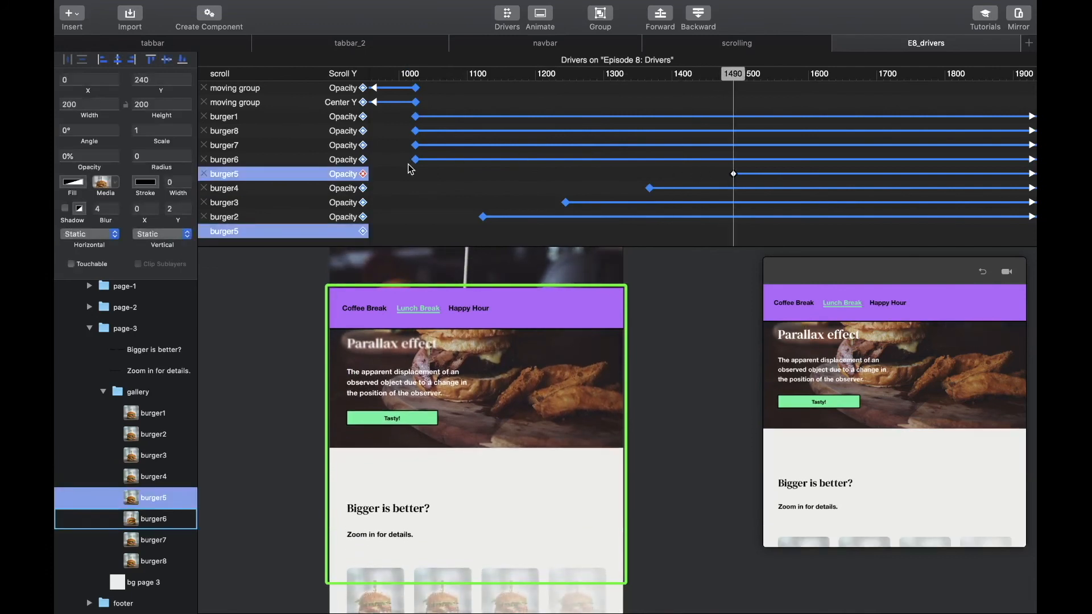
pyautogui.click(345, 163)
pyautogui.moveTo(416, 162); pyautogui.dragTo(818, 176)
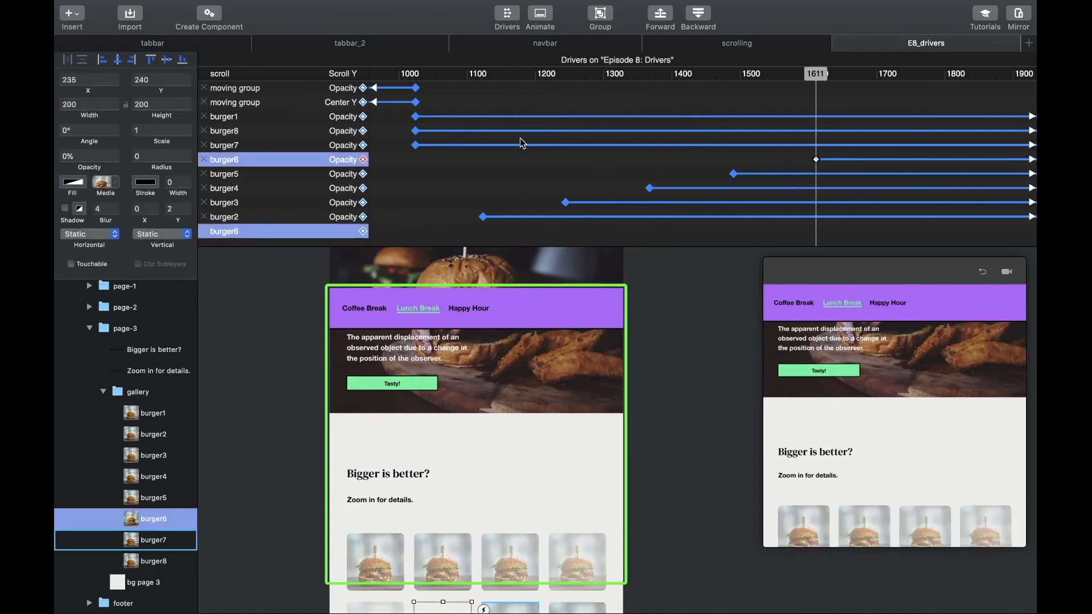
pyautogui.click(338, 147)
pyautogui.moveTo(416, 146); pyautogui.dragTo(904, 145)
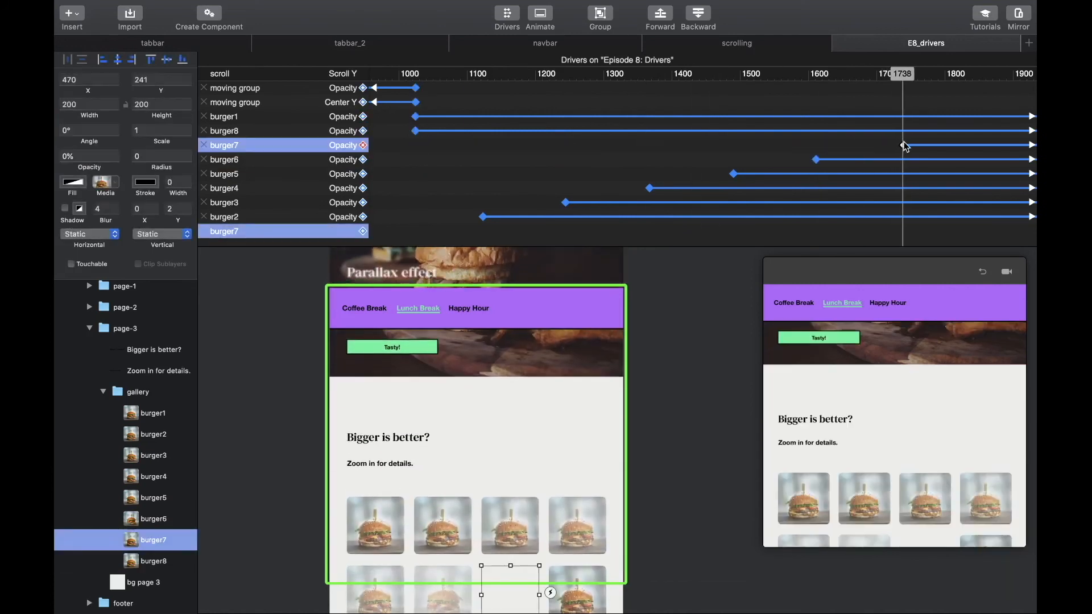
# Move burger8's starting opacity keyframe to scroll position 1850 and scroll the preview to check the staggered gallery fade-in
pyautogui.click(344, 134)
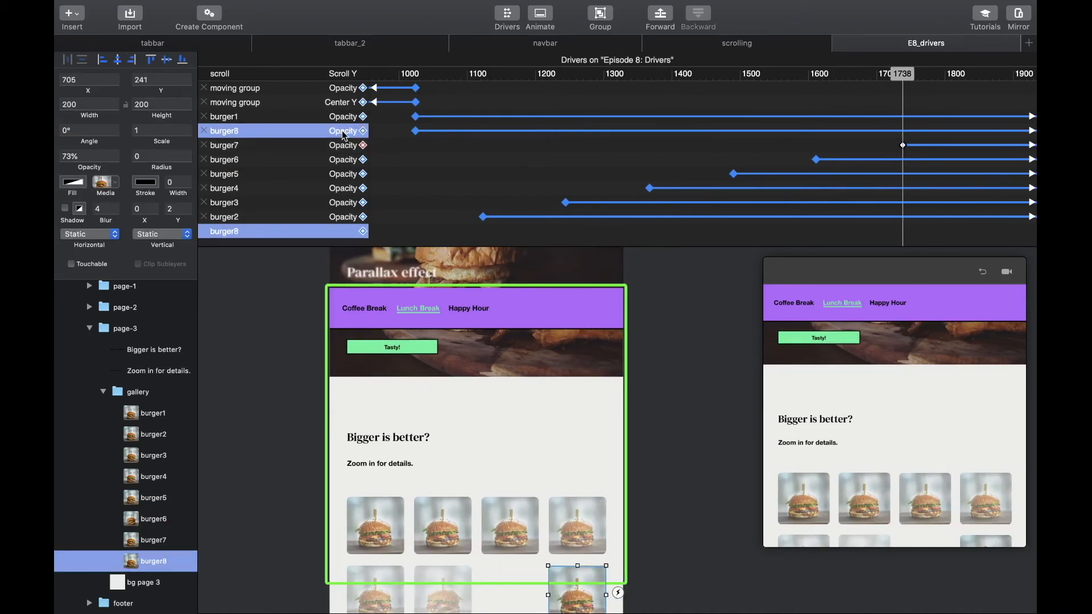
pyautogui.moveTo(418, 135); pyautogui.dragTo(982, 146)
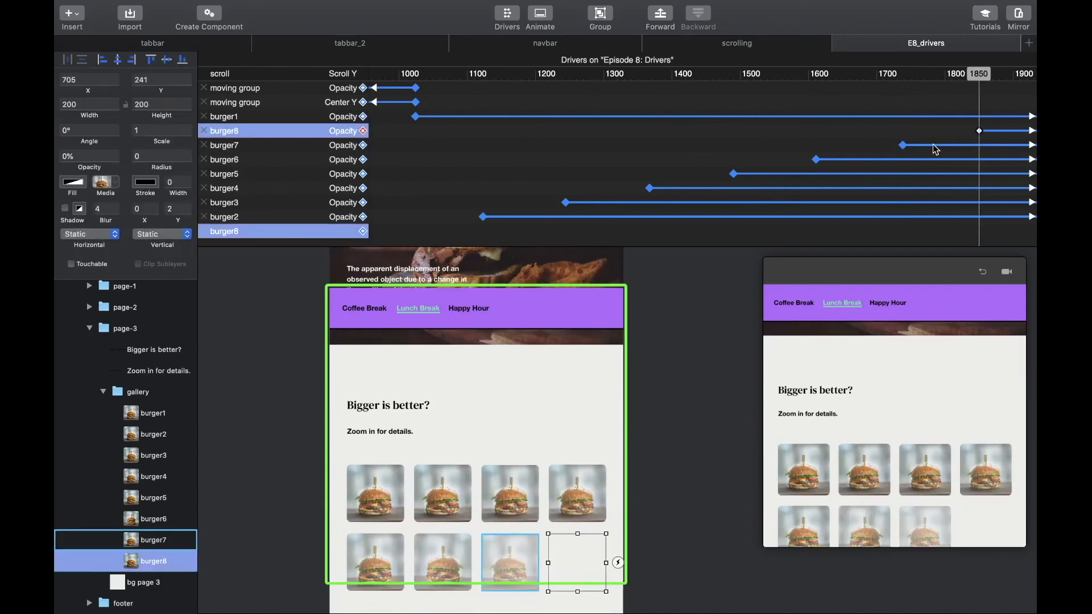
pyautogui.scroll(10, 891, 404)
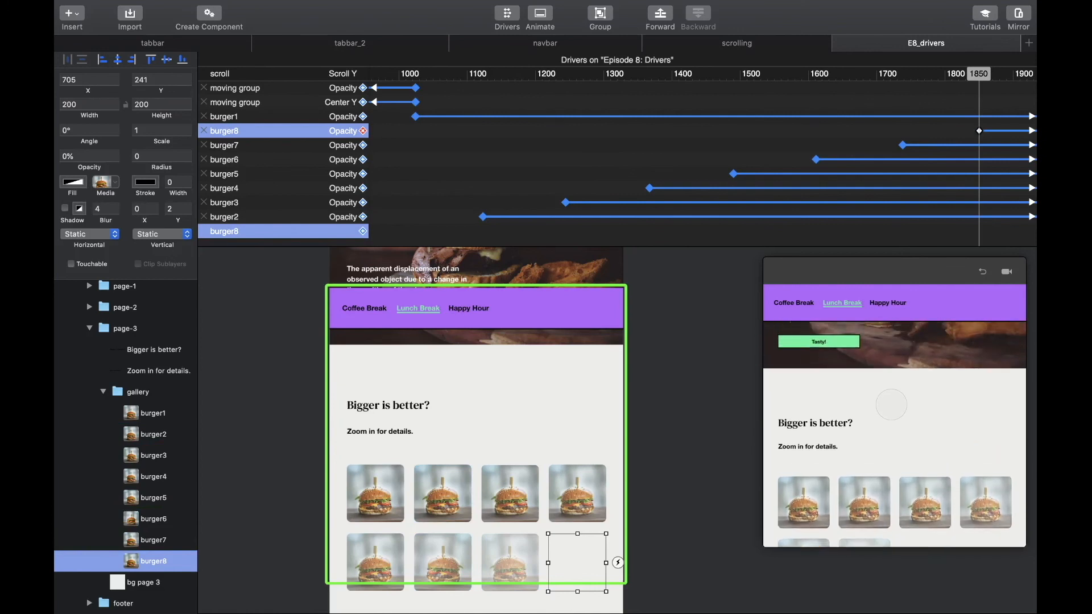
pyautogui.scroll(-10, 891, 404)
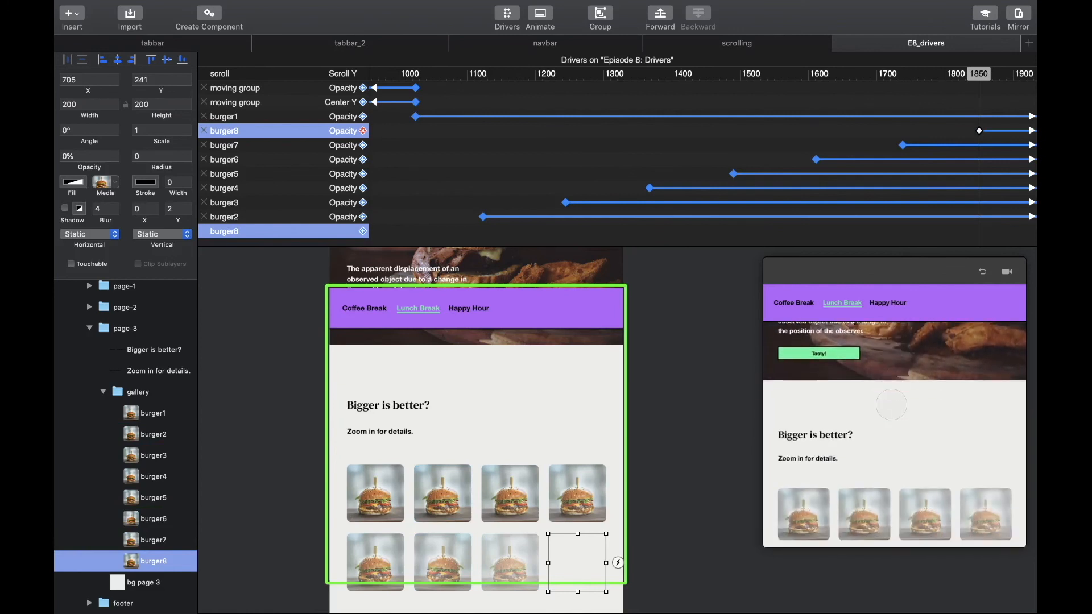
pyautogui.scroll(5, 891, 404)
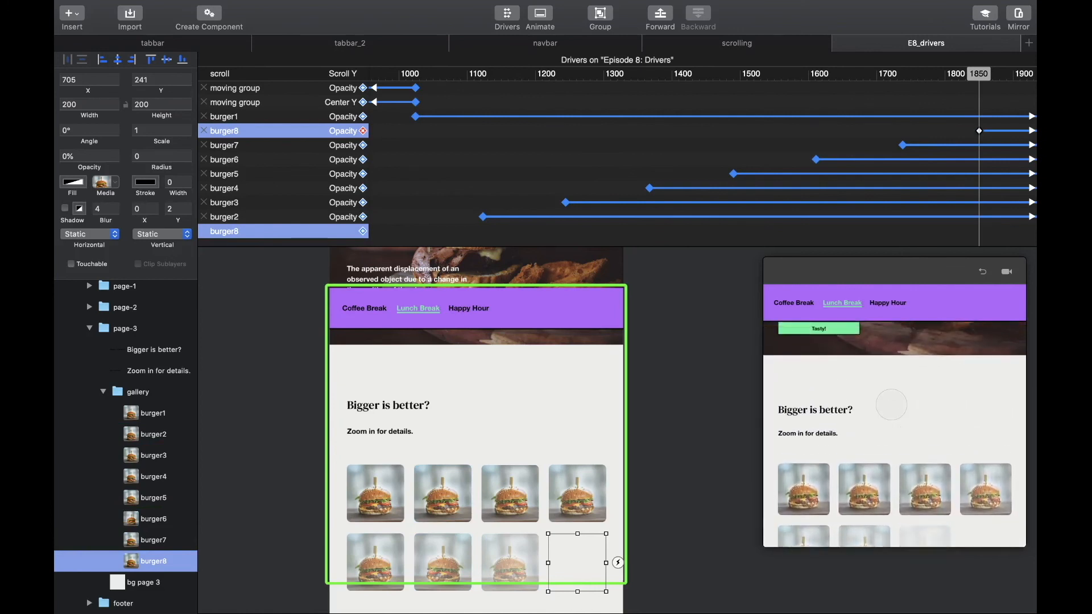
pyautogui.scroll(-4, 892, 404)
pyautogui.scroll(-5, 891, 404)
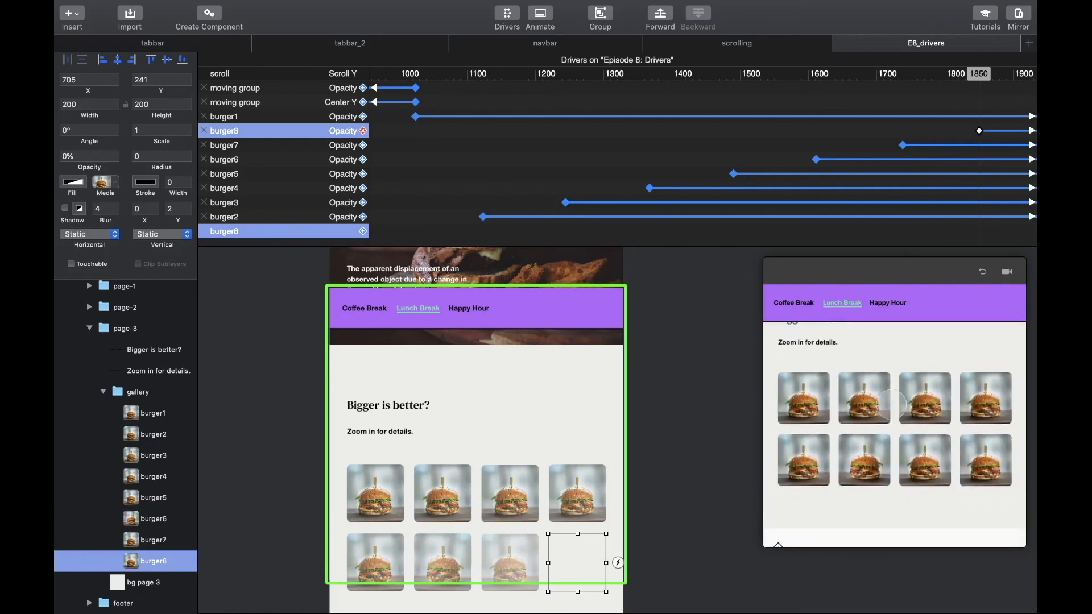
pyautogui.scroll(4, 892, 404)
pyautogui.scroll(-2, 891, 405)
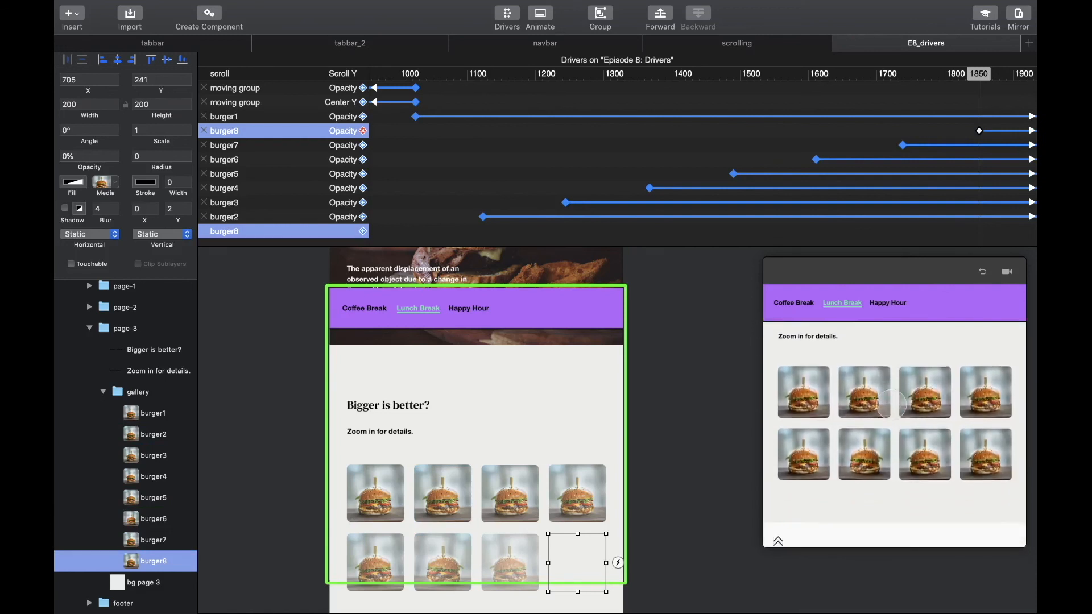
# Return the driver timeline to scroll position 0 so the artboard shows the first page, and close the drivers
pyautogui.hscroll(3, 878, 218)
pyautogui.hscroll(3, 878, 218)
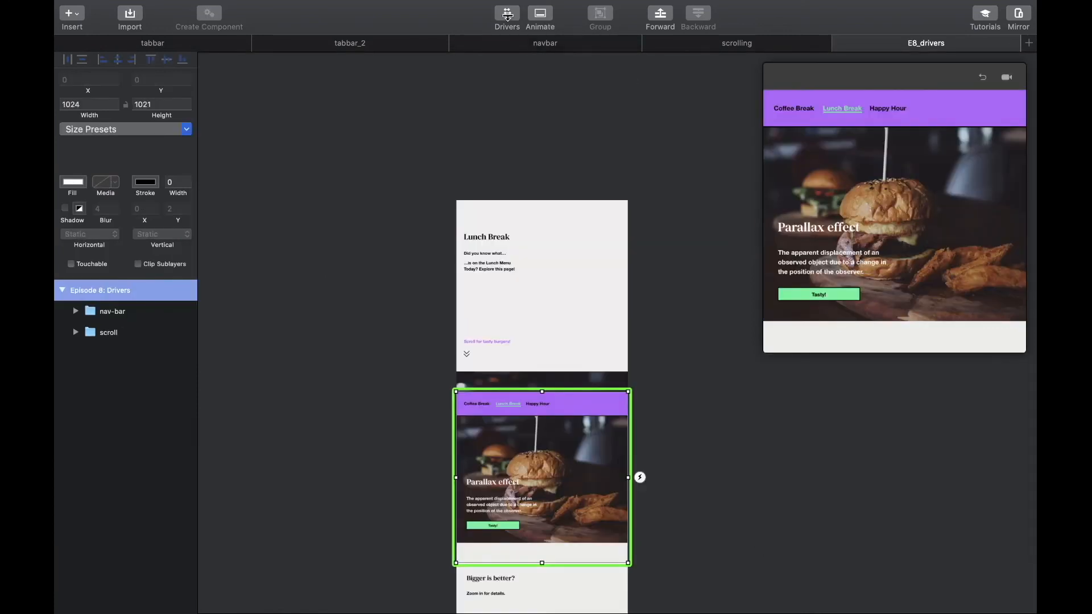
pyautogui.click(499, 20)
pyautogui.hscroll(-5, 502, 131)
pyautogui.hscroll(-5, 502, 131)
pyautogui.click(557, 84)
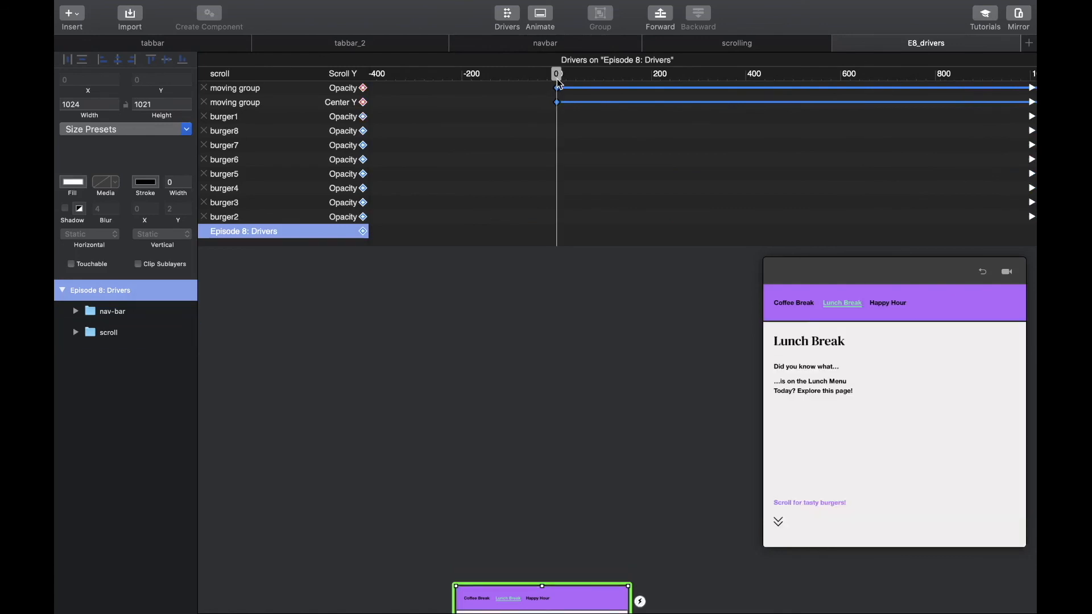
pyautogui.click(507, 17)
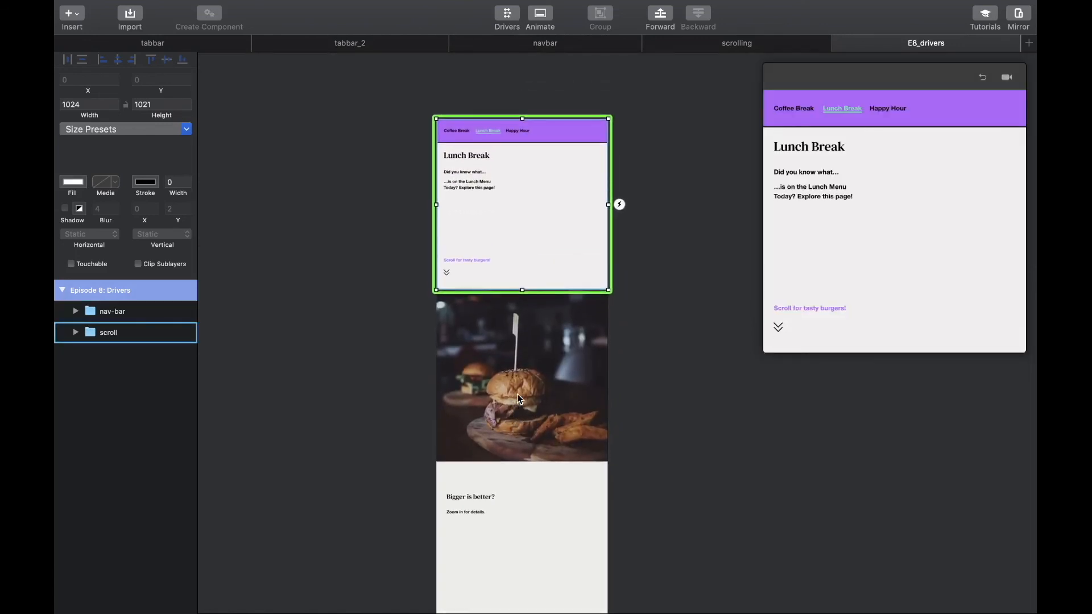
# Deselect everything on the canvas and enlarge the preview window to about one and a half times its width
pyautogui.click(399, 406)
pyautogui.click(510, 373)
pyautogui.click(727, 390)
pyautogui.moveTo(765, 355); pyautogui.dragTo(620, 496)
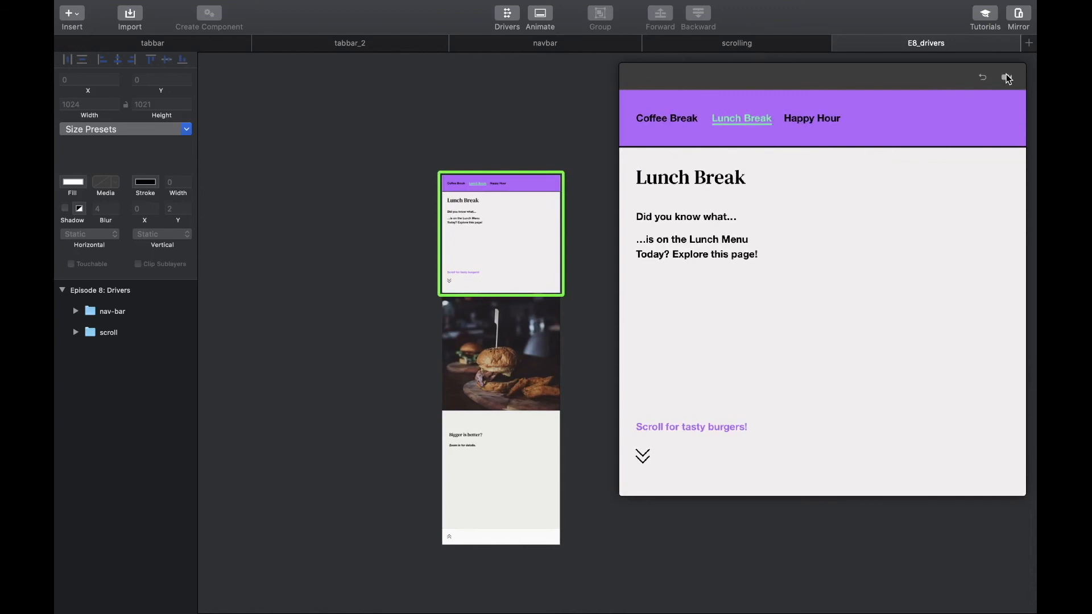
# Scroll the enlarged preview down to the burger gallery and back up to the Lunch Break page to check all effects
pyautogui.scroll(-10, 836, 324)
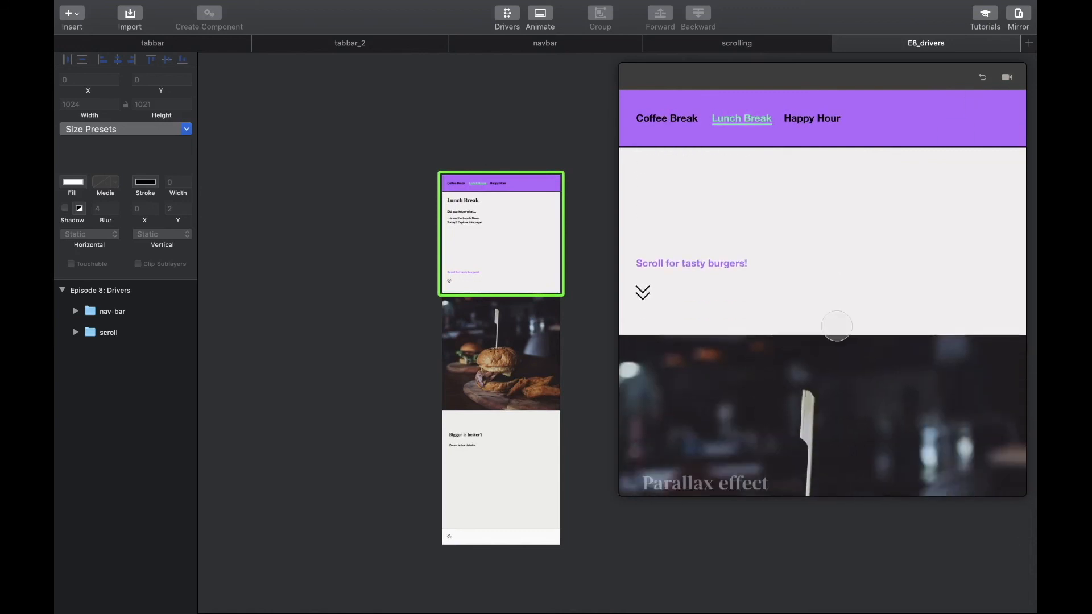
pyautogui.scroll(-10, 837, 326)
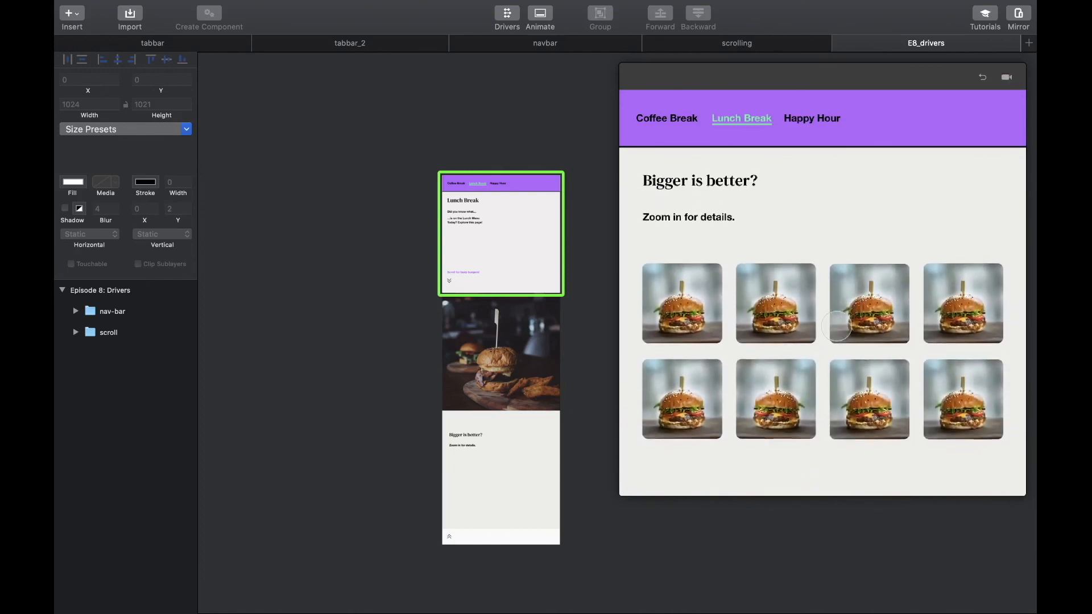
pyautogui.scroll(5, 836, 326)
pyautogui.scroll(6, 836, 326)
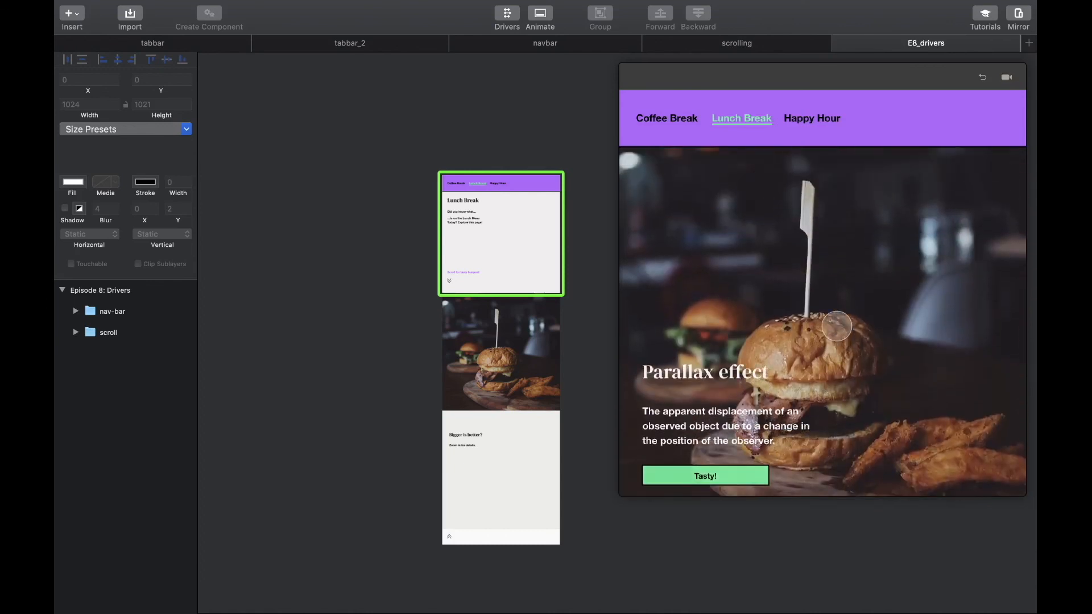
pyautogui.scroll(3, 837, 326)
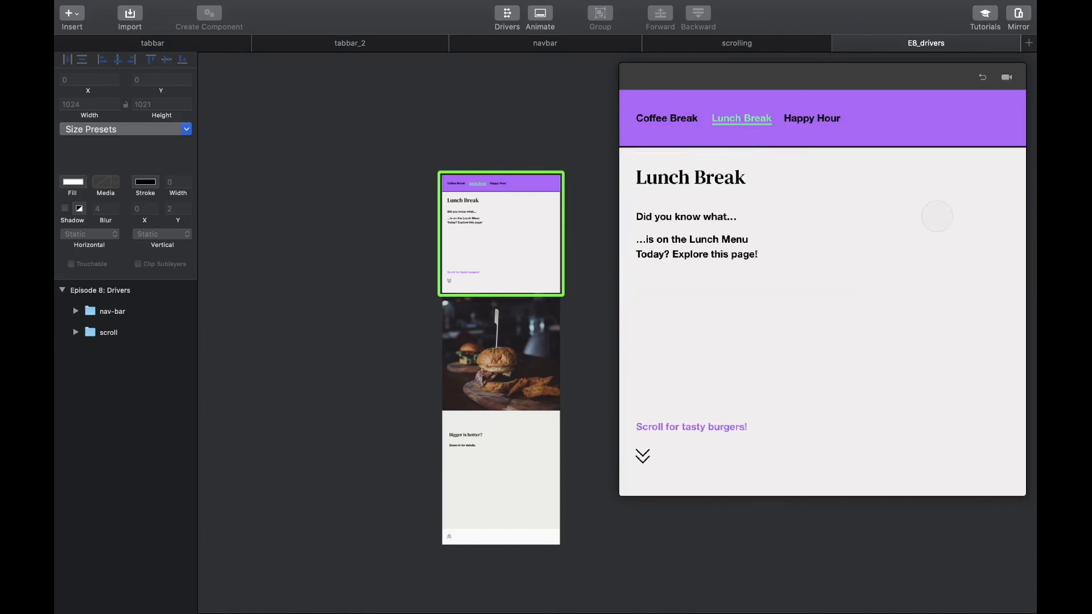
# Export the preview recording as a video at 100% size with the arrow cursor, continuing to the save dialog
pyautogui.click(1008, 80)
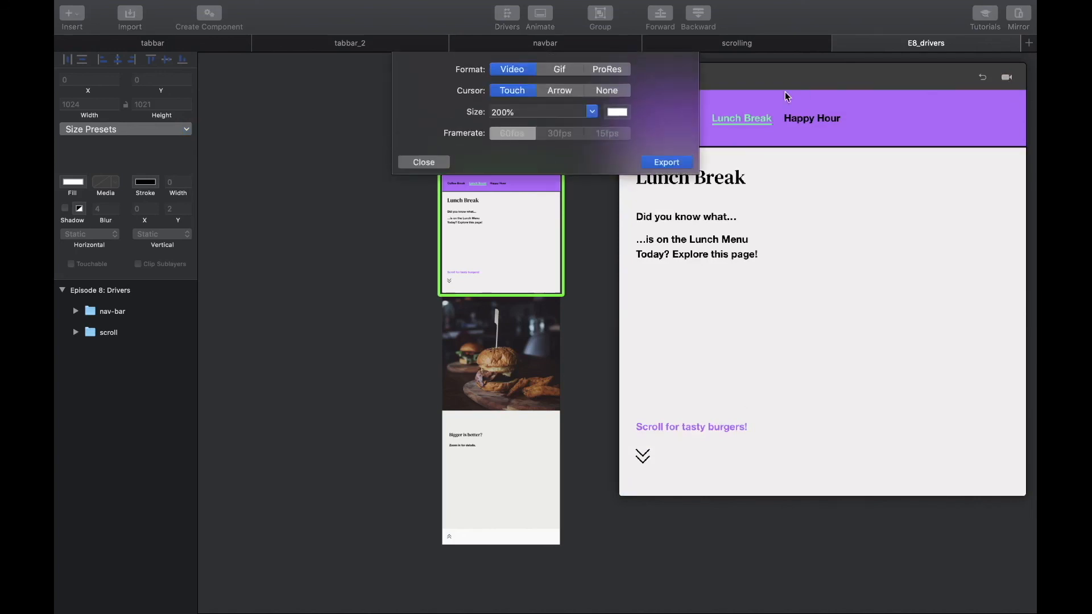
pyautogui.click(495, 112)
pyautogui.press('BackSpace')
pyautogui.write('1')
pyautogui.press('Return')
pyautogui.click(565, 91)
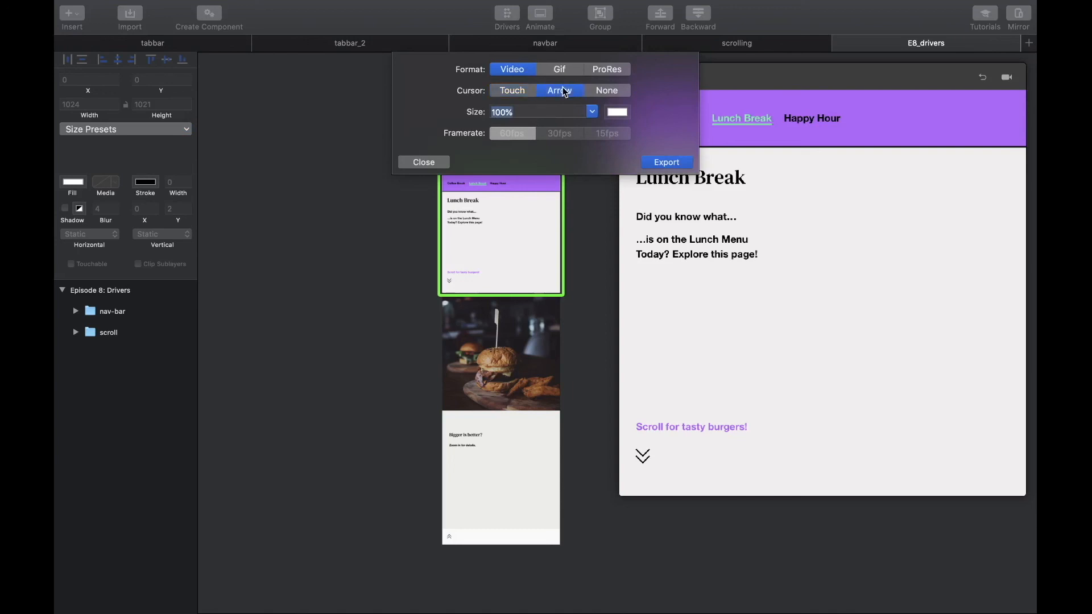
pyautogui.click(666, 163)
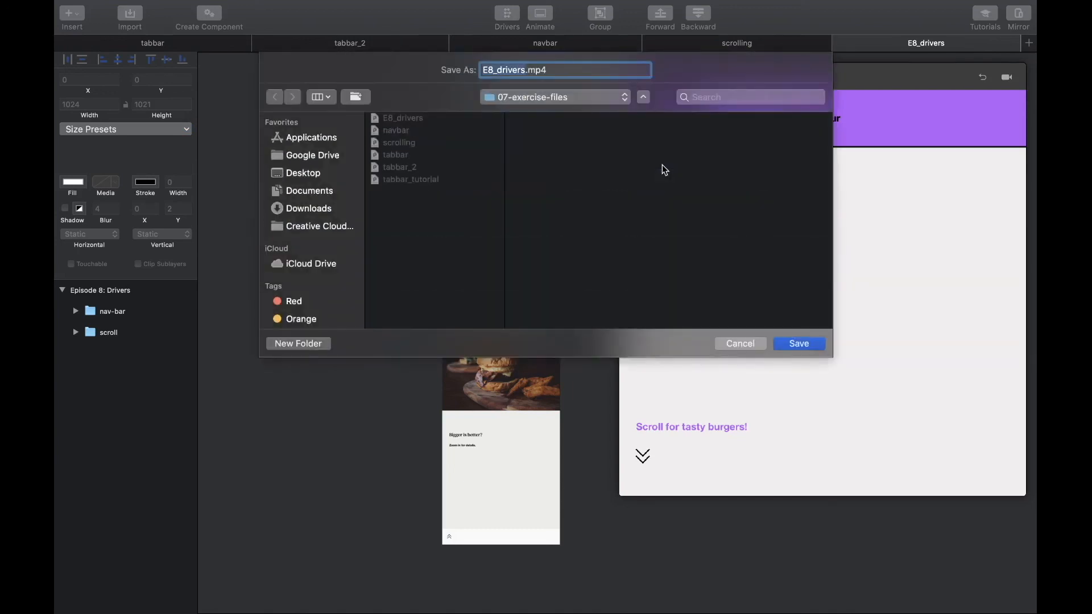